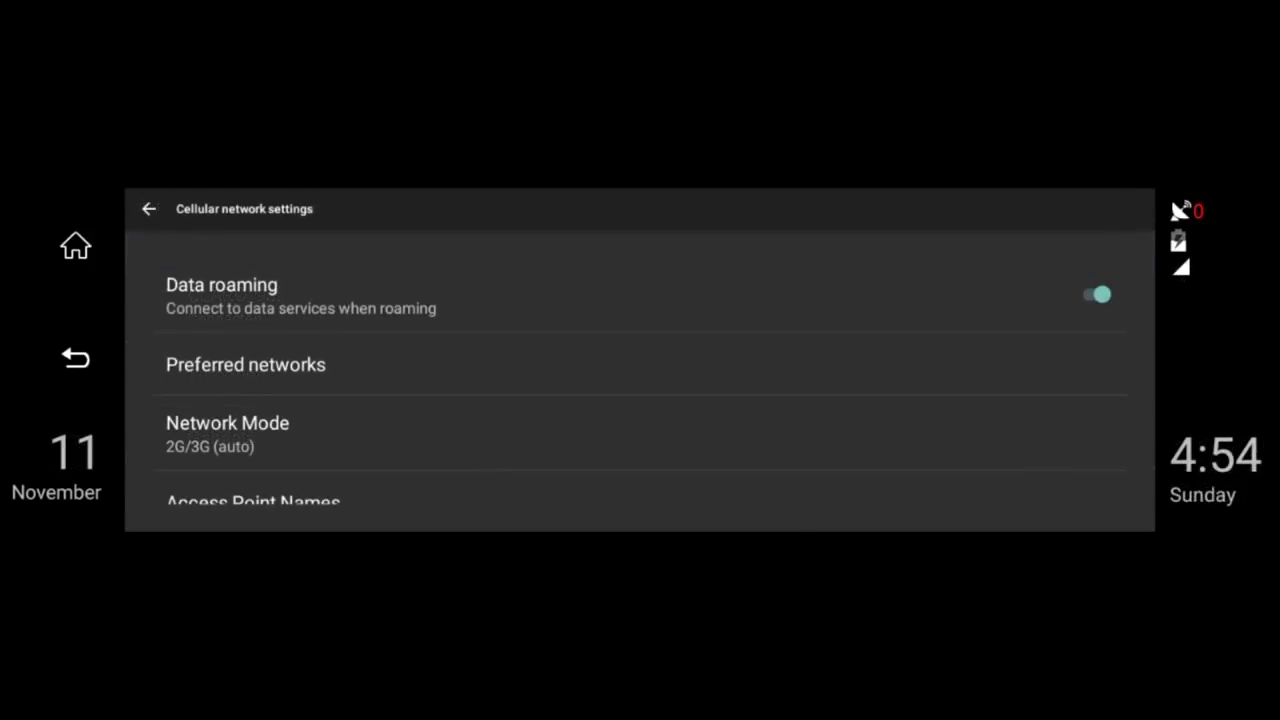
# Open the Network Mode choices in the cellular network settings.
pyautogui.click(218, 437)
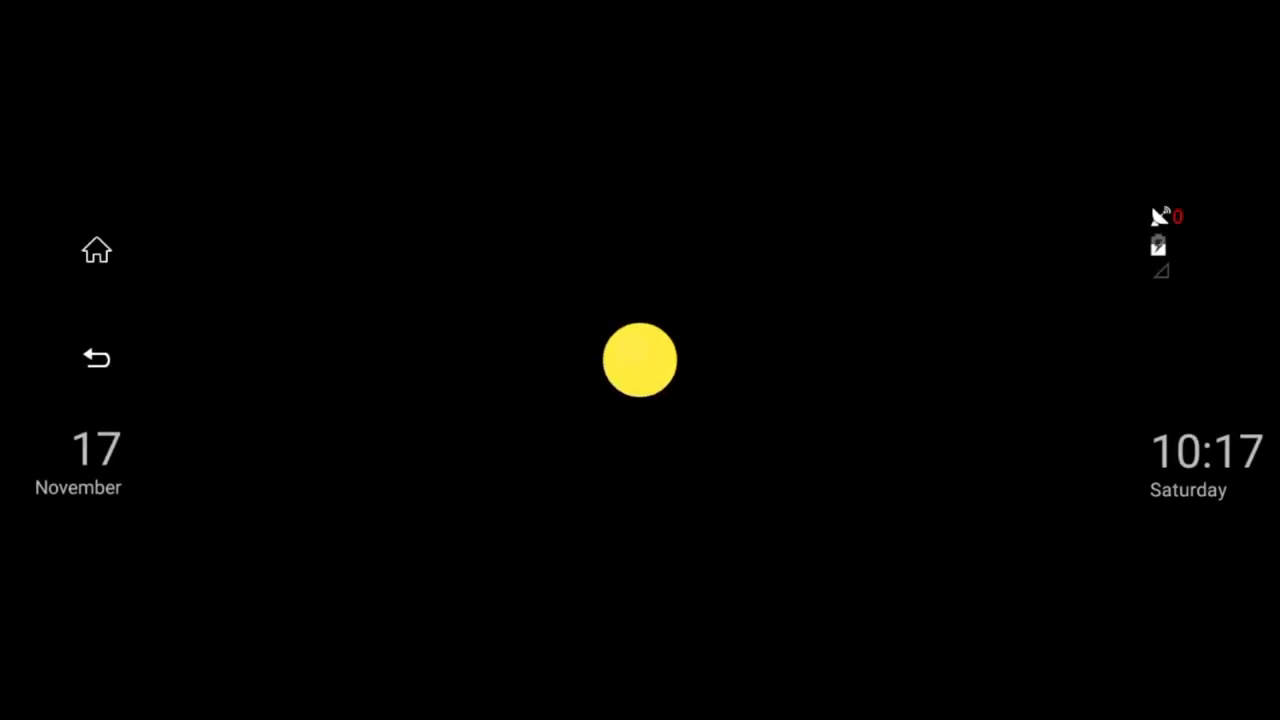
pyautogui.click(626, 357)
pyautogui.click(598, 368)
pyautogui.click(646, 360)
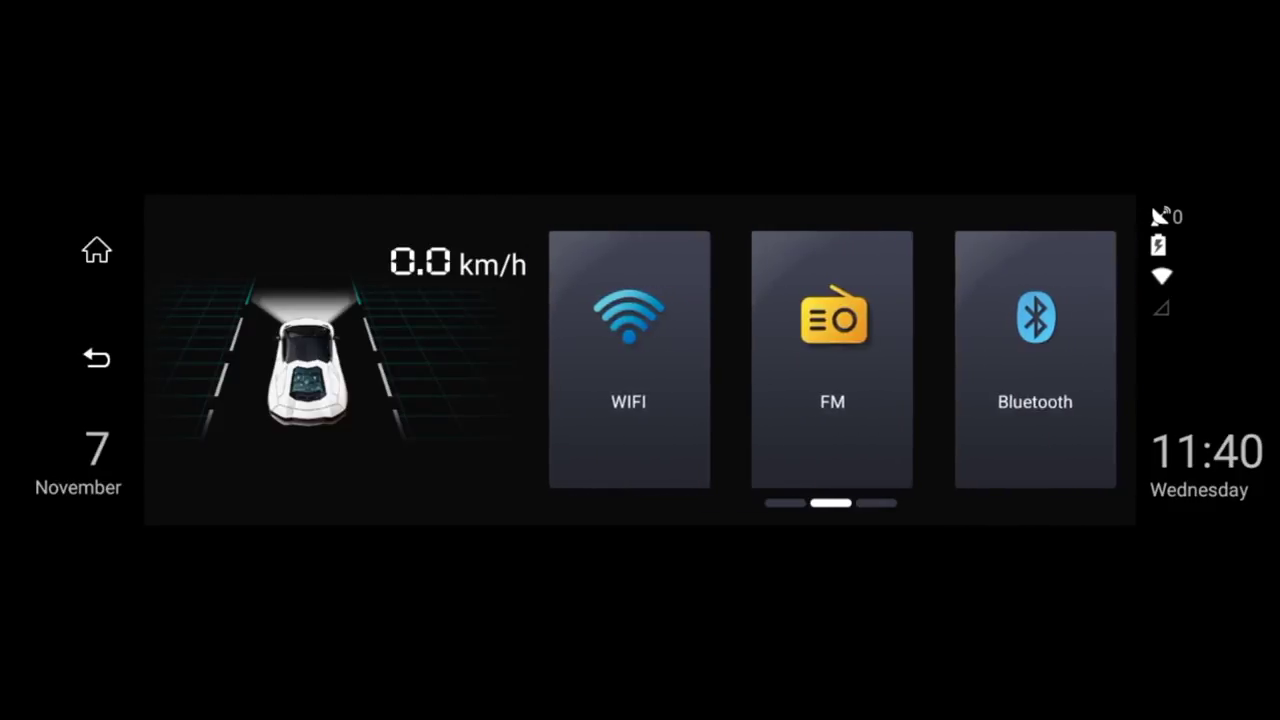
# Browse the shortcut pages of the home screen.
pyautogui.moveTo(994, 408); pyautogui.dragTo(820, 408)
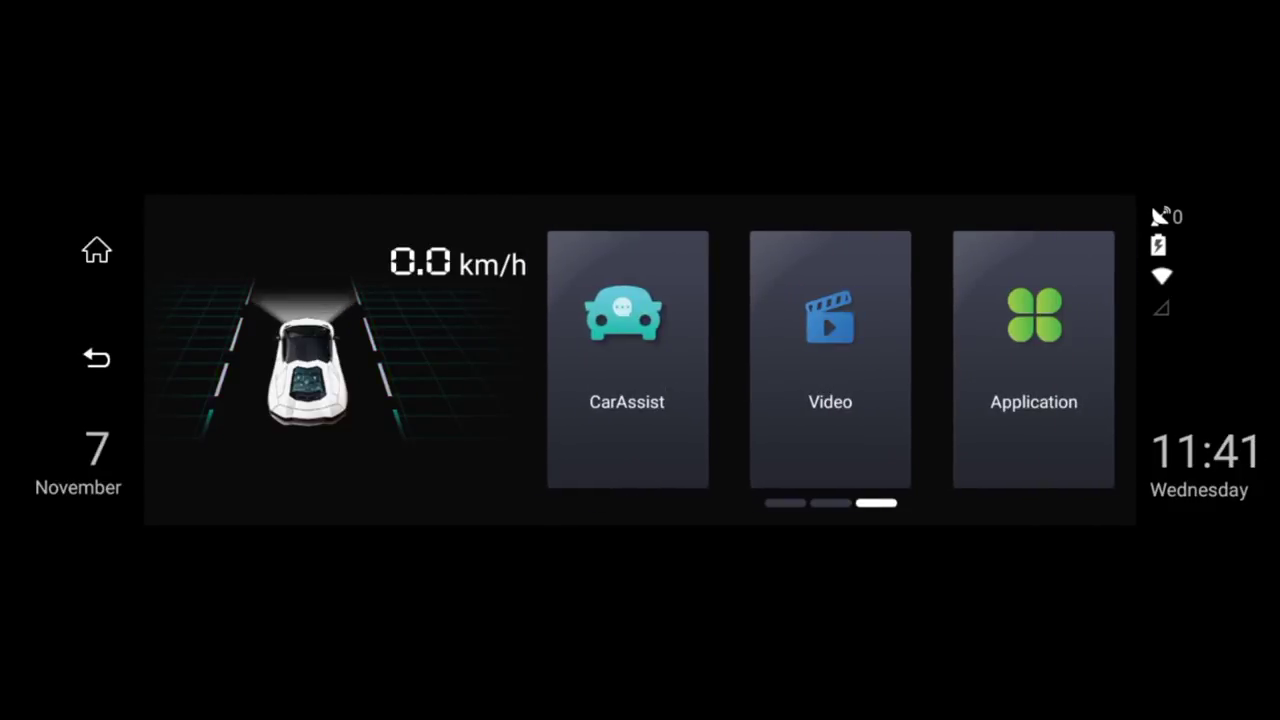
pyautogui.moveTo(760, 408); pyautogui.dragTo(880, 408)
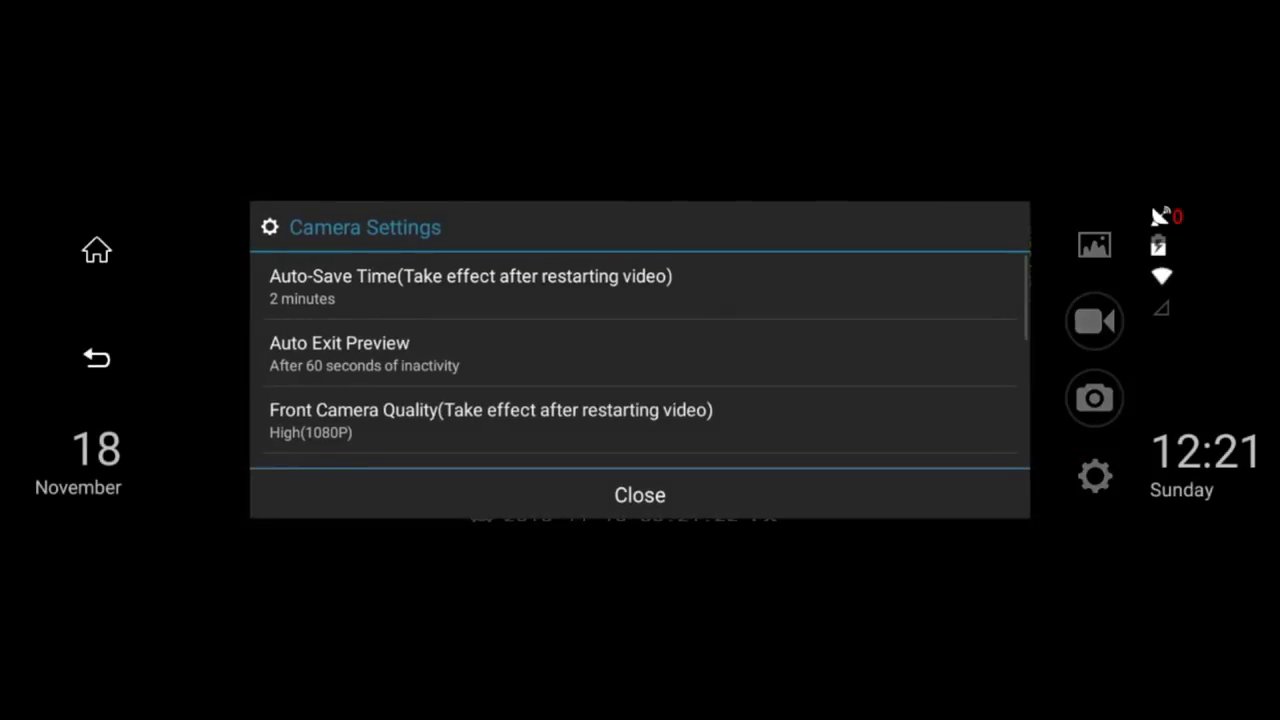
# Review the camera settings, including the Auto-Save Time choices, auto exit preview and mute recording.
pyautogui.click(308, 286)
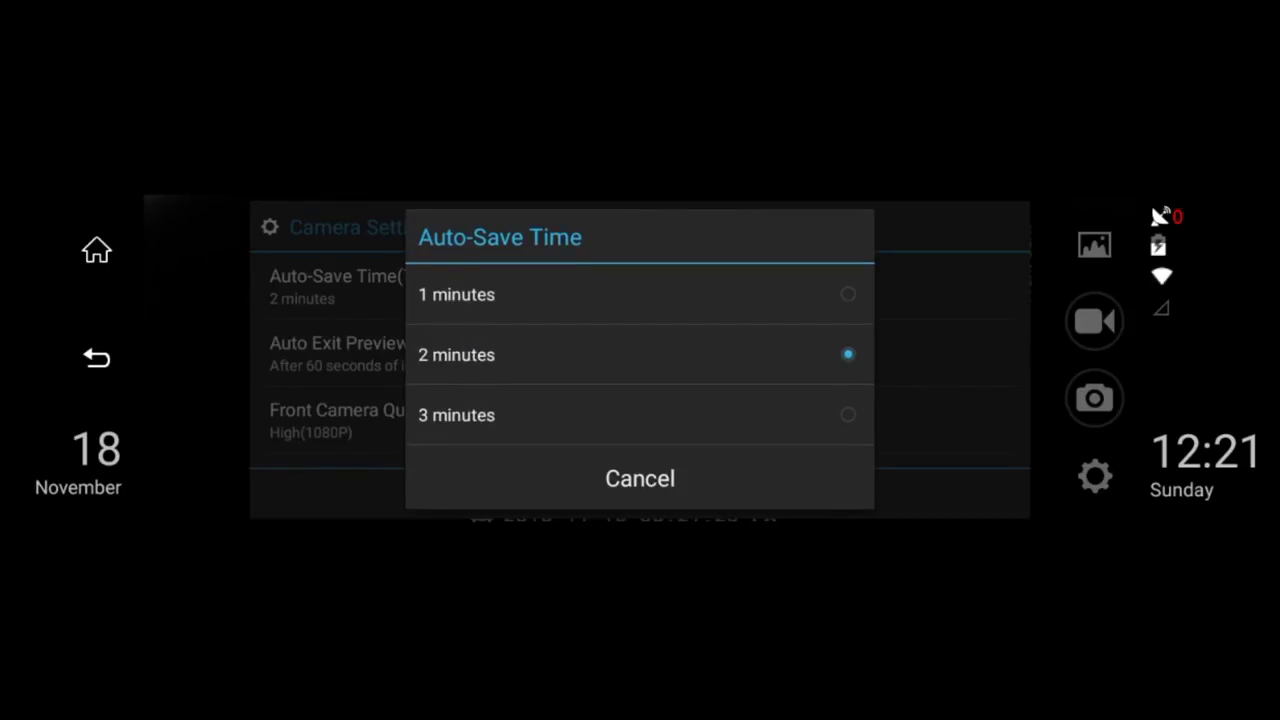
pyautogui.click(640, 478)
pyautogui.scroll(-1, 640, 360)
pyautogui.click(320, 342)
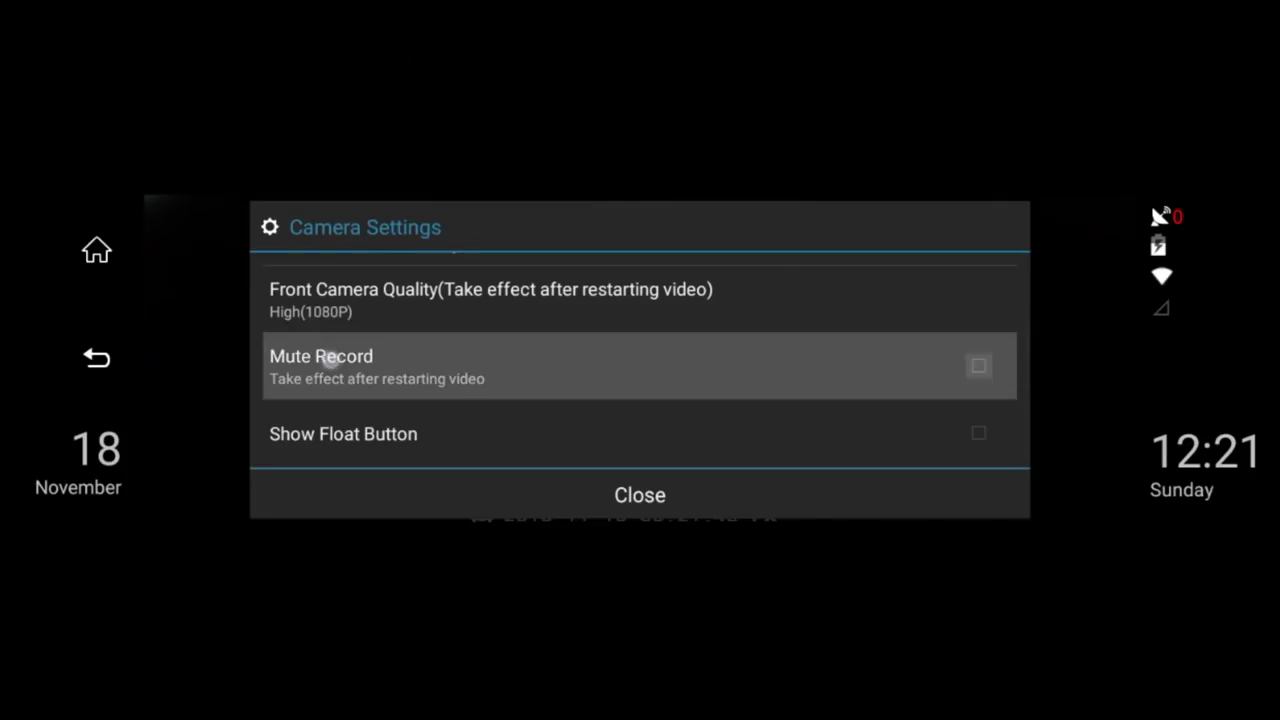
pyautogui.click(337, 360)
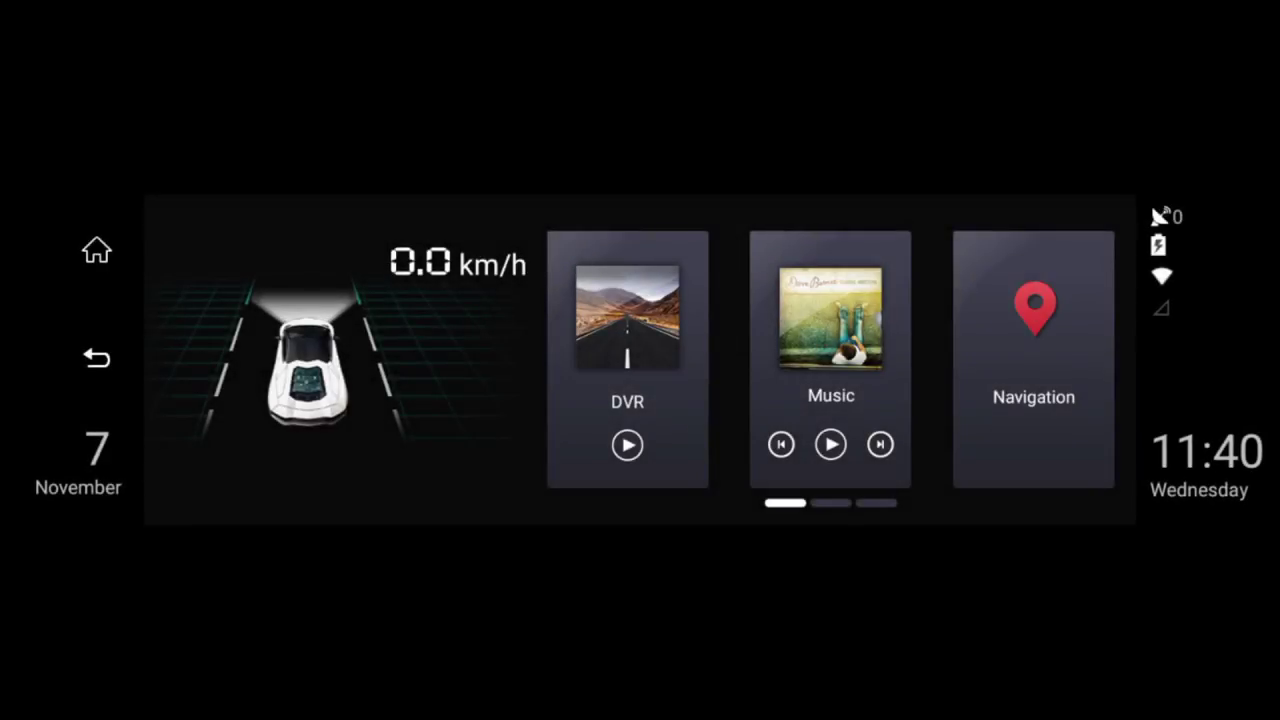
# Open the music player from the home screen and select the album MUSIC.
pyautogui.click(830, 330)
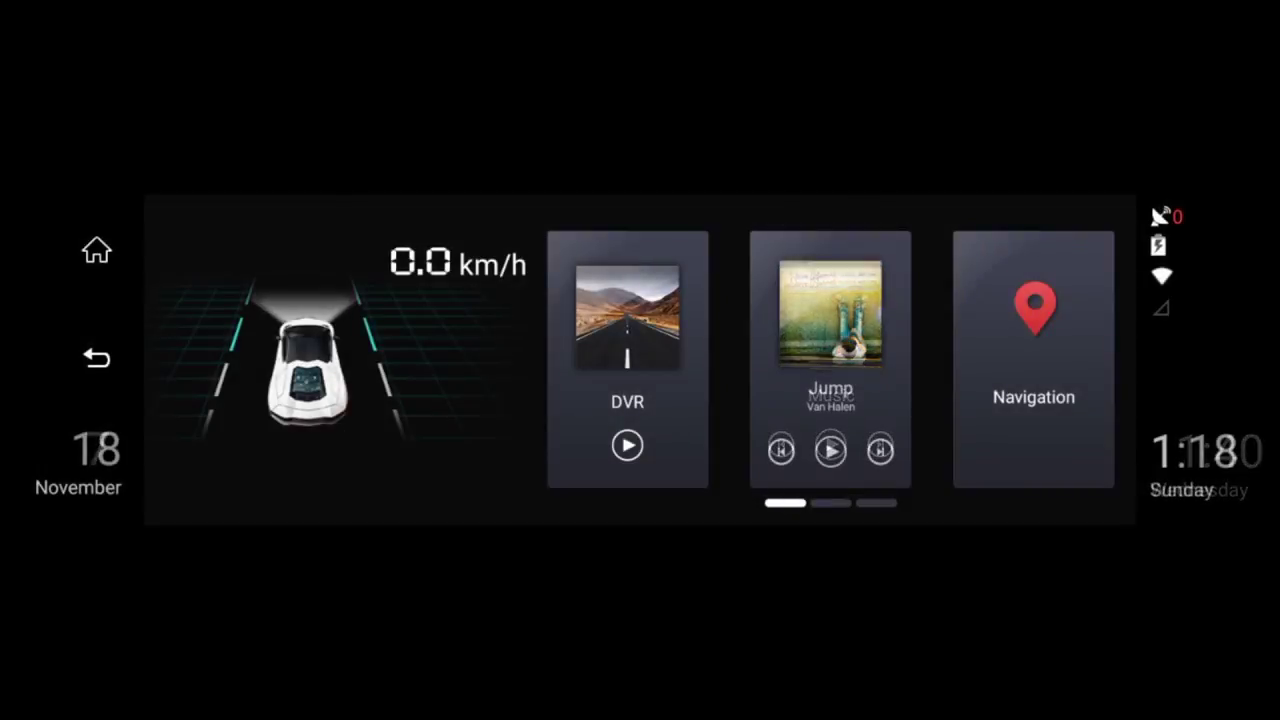
pyautogui.click(830, 318)
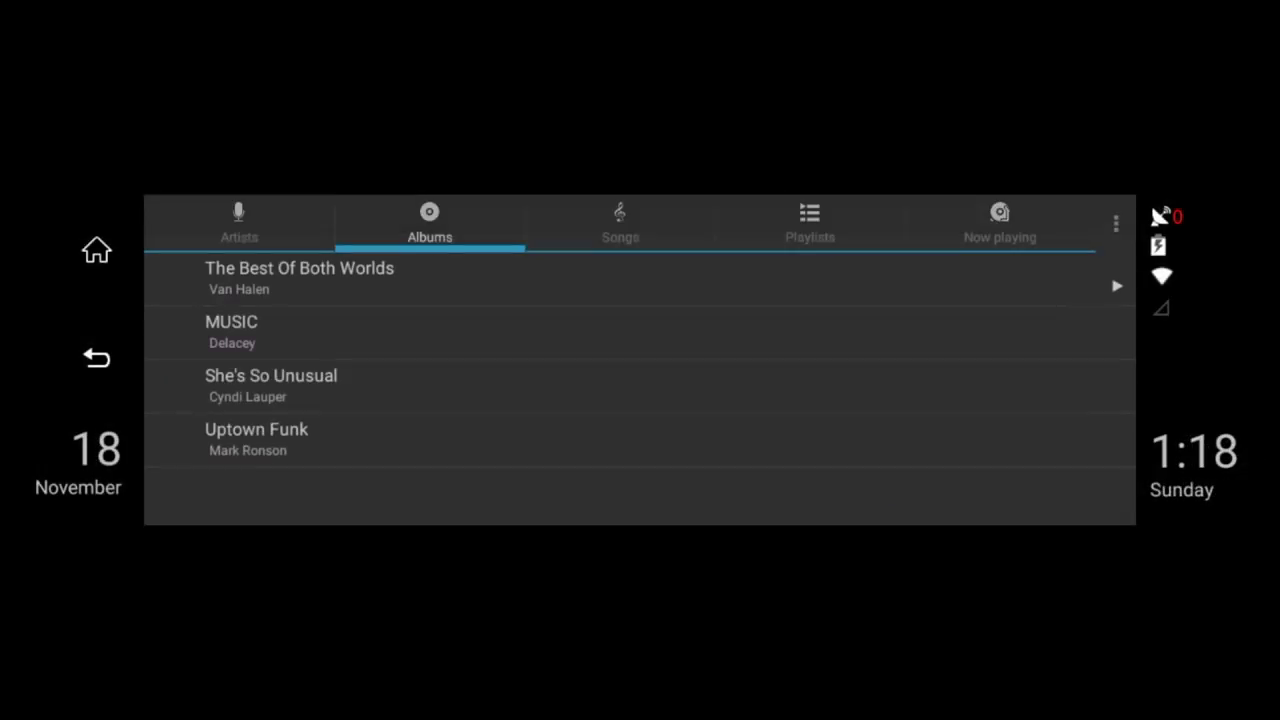
pyautogui.click(231, 331)
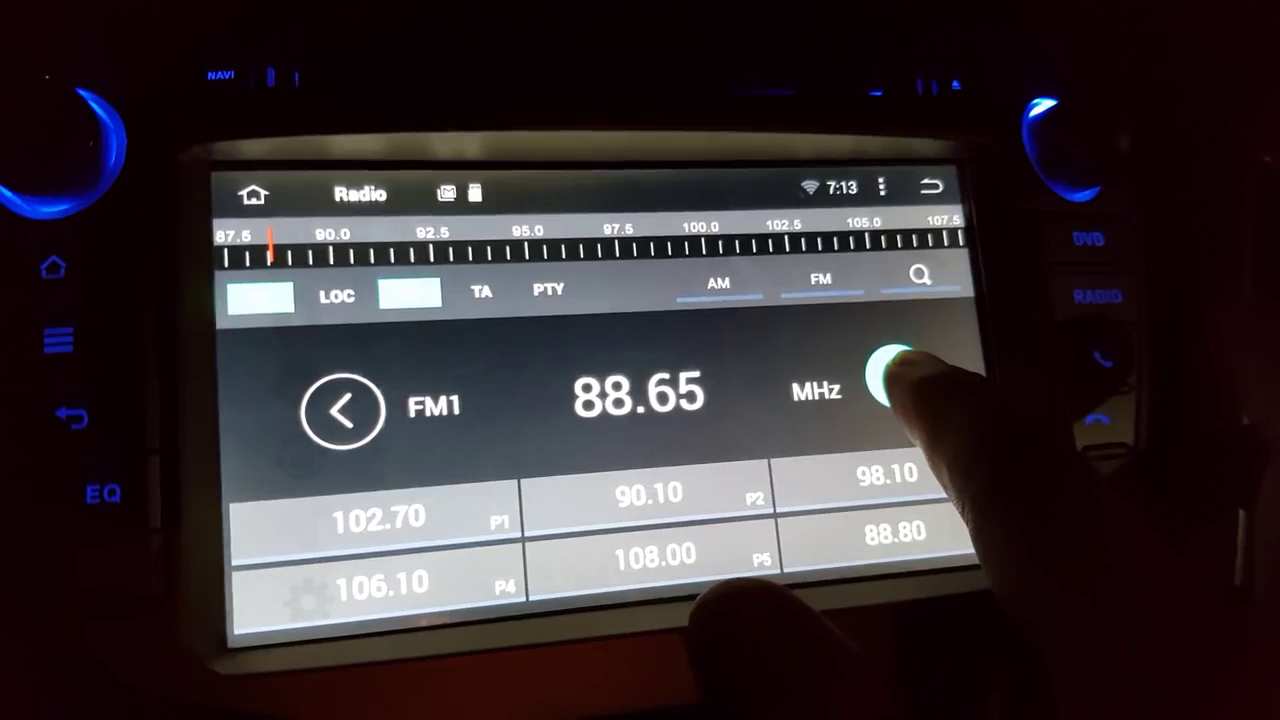
pyautogui.click(893, 378)
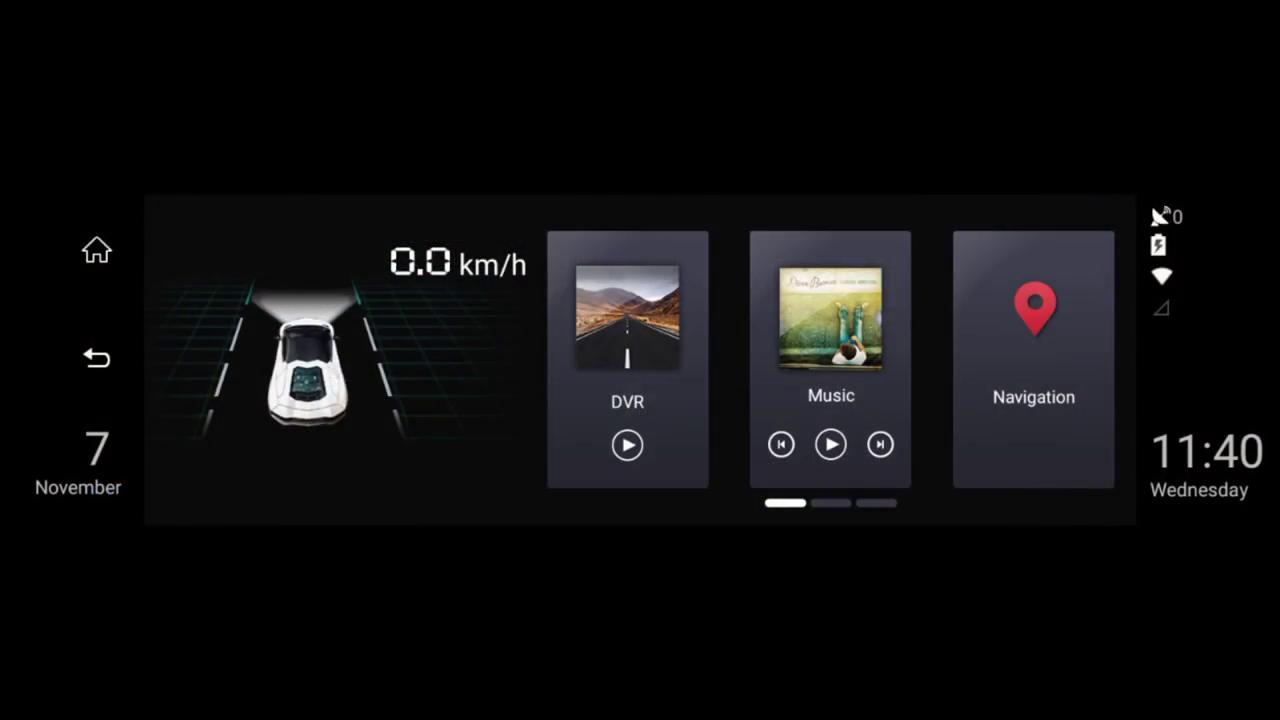
# Open Navigation from the home screen, and browse the app suggestions on the Play Store's home page.
pyautogui.click(1033, 360)
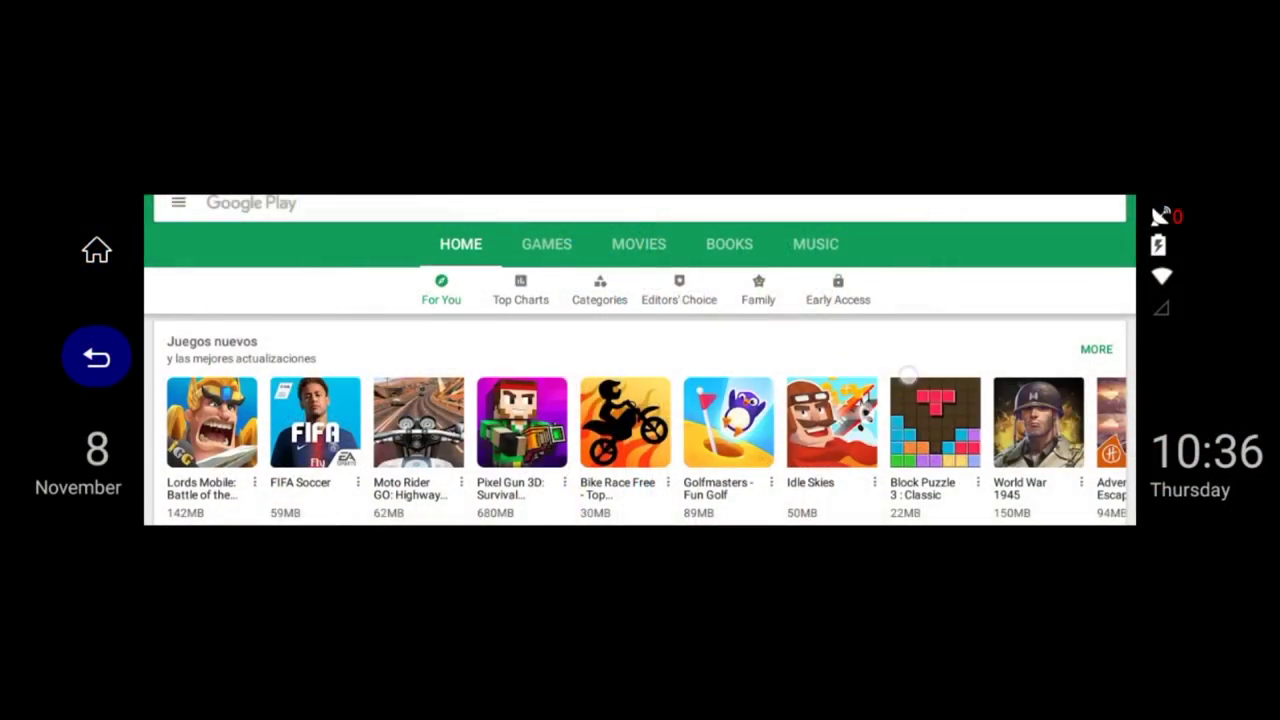
pyautogui.scroll(-2, 640, 360)
pyautogui.scroll(-4, 912, 295)
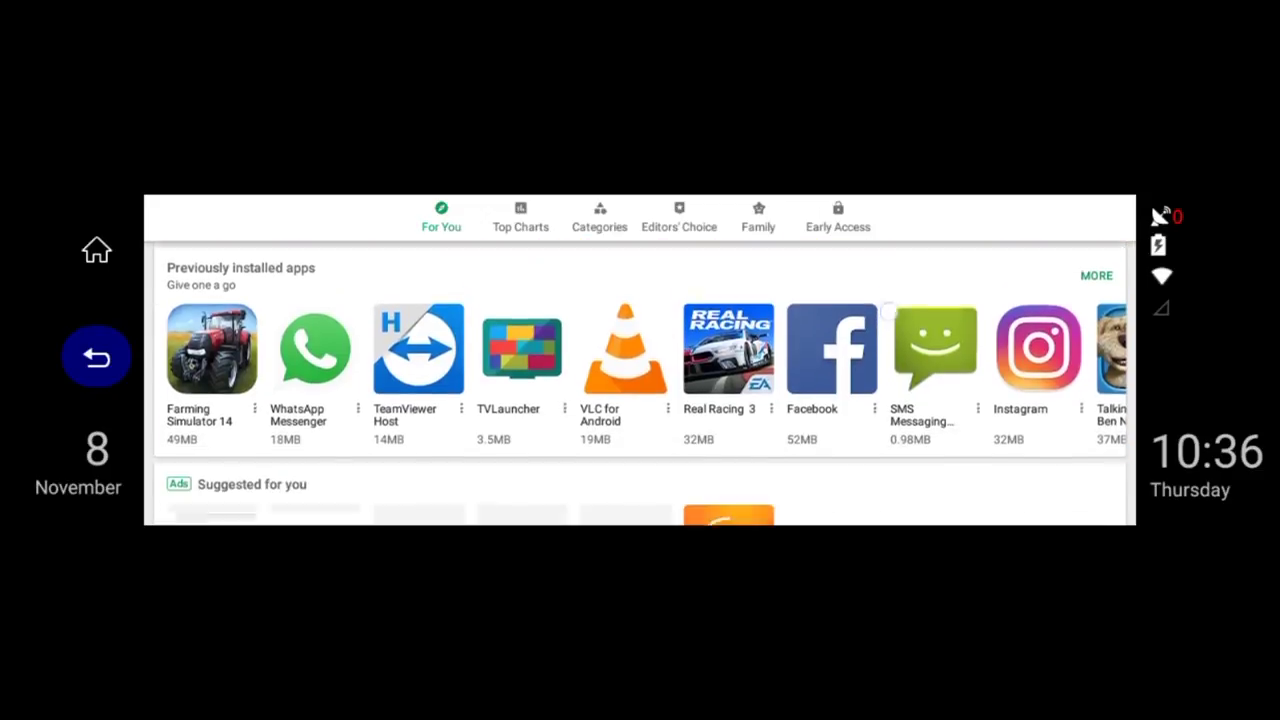
pyautogui.scroll(-3, 869, 470)
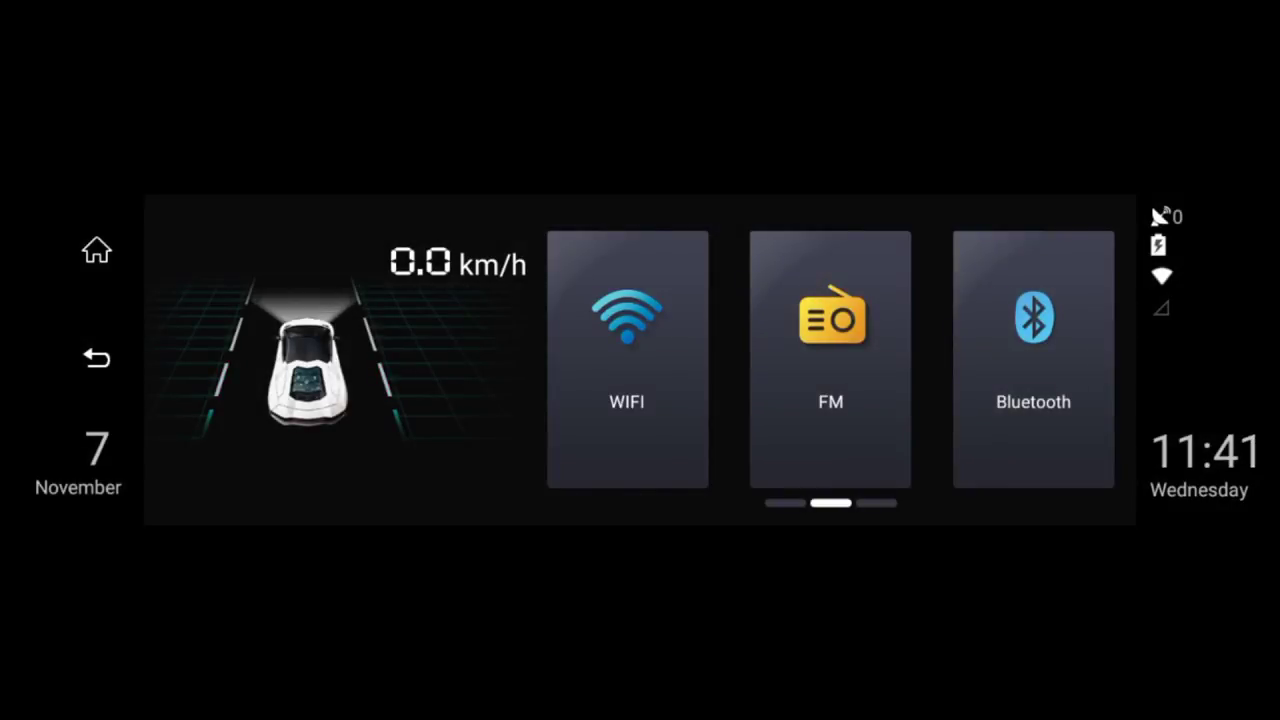
# View the list of available Wi-Fi networks, and browse the Simple Tech Reviews channel's videos.
pyautogui.click(627, 359)
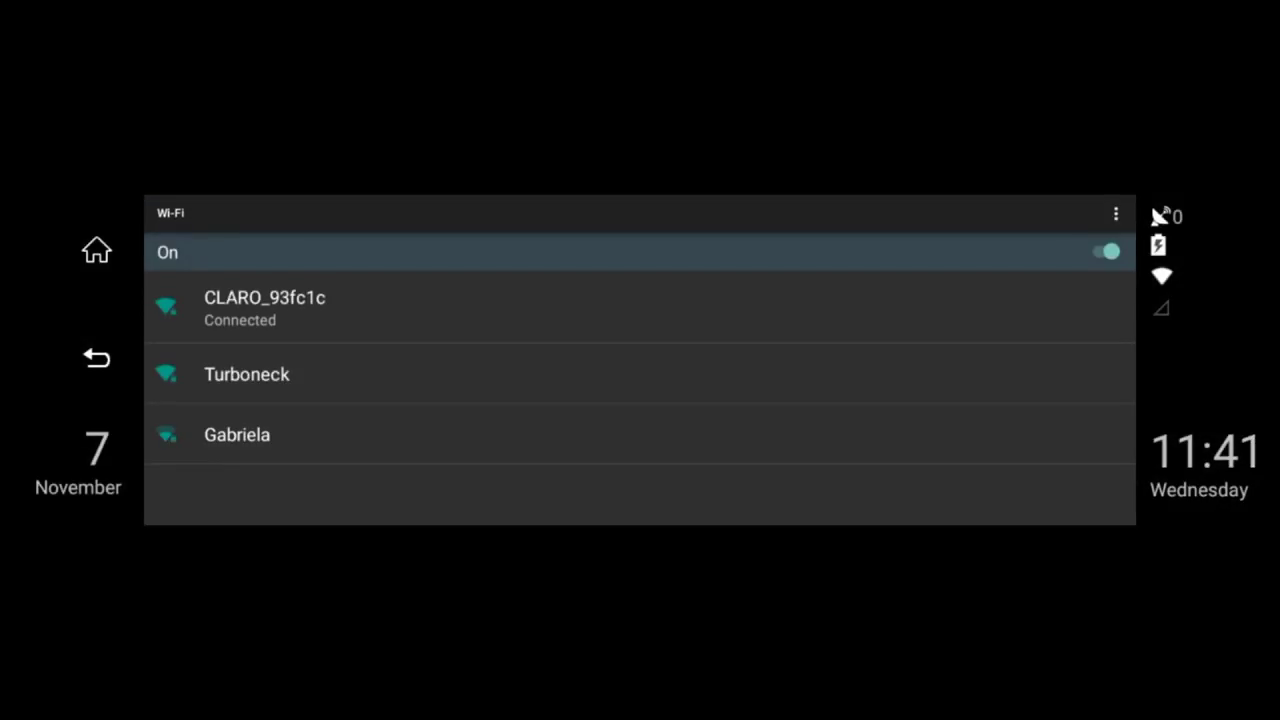
pyautogui.click(97, 358)
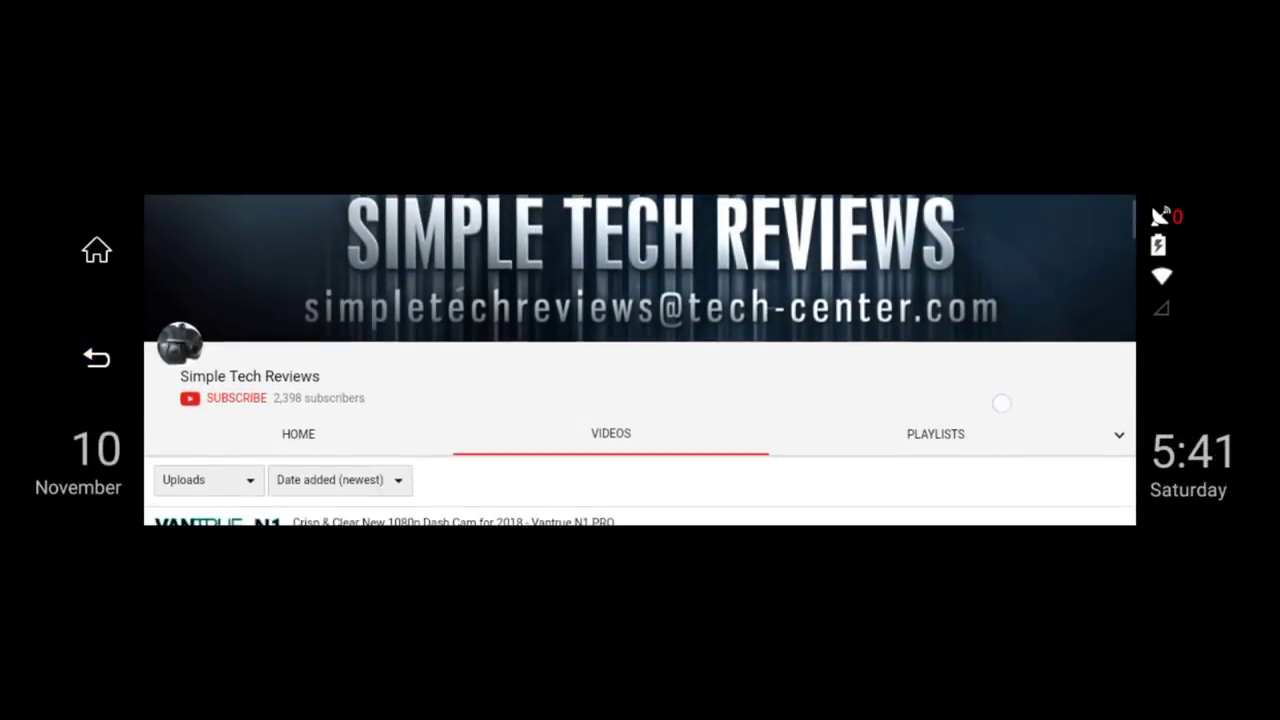
pyautogui.scroll(-4, 640, 440)
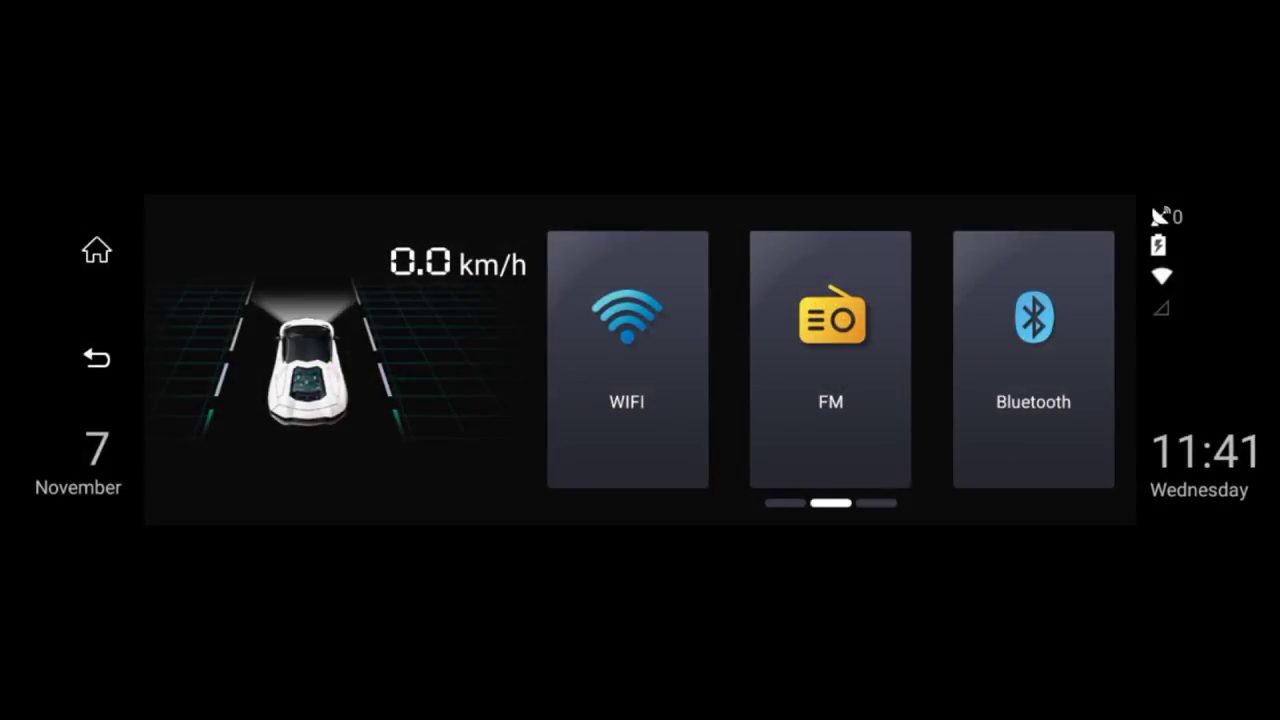
# Open the FM transmitter and adjust its broadcast frequency.
pyautogui.click(830, 360)
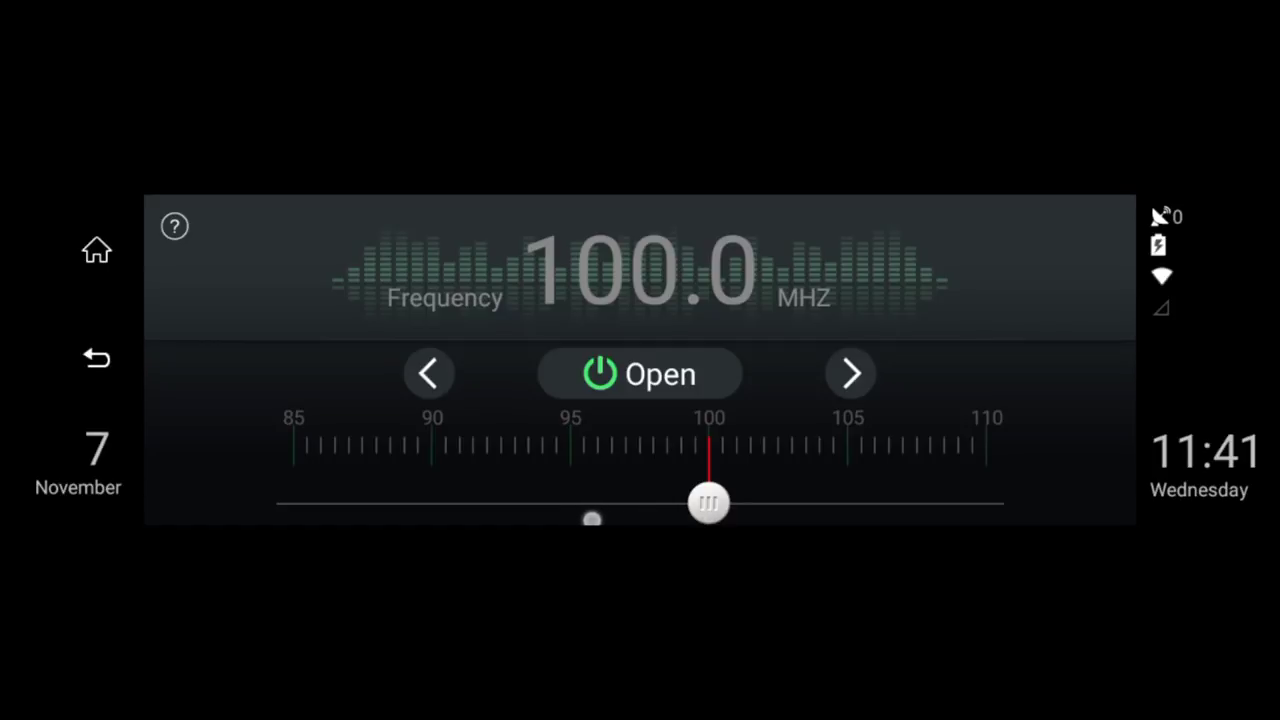
pyautogui.moveTo(592, 519); pyautogui.dragTo(734, 508)
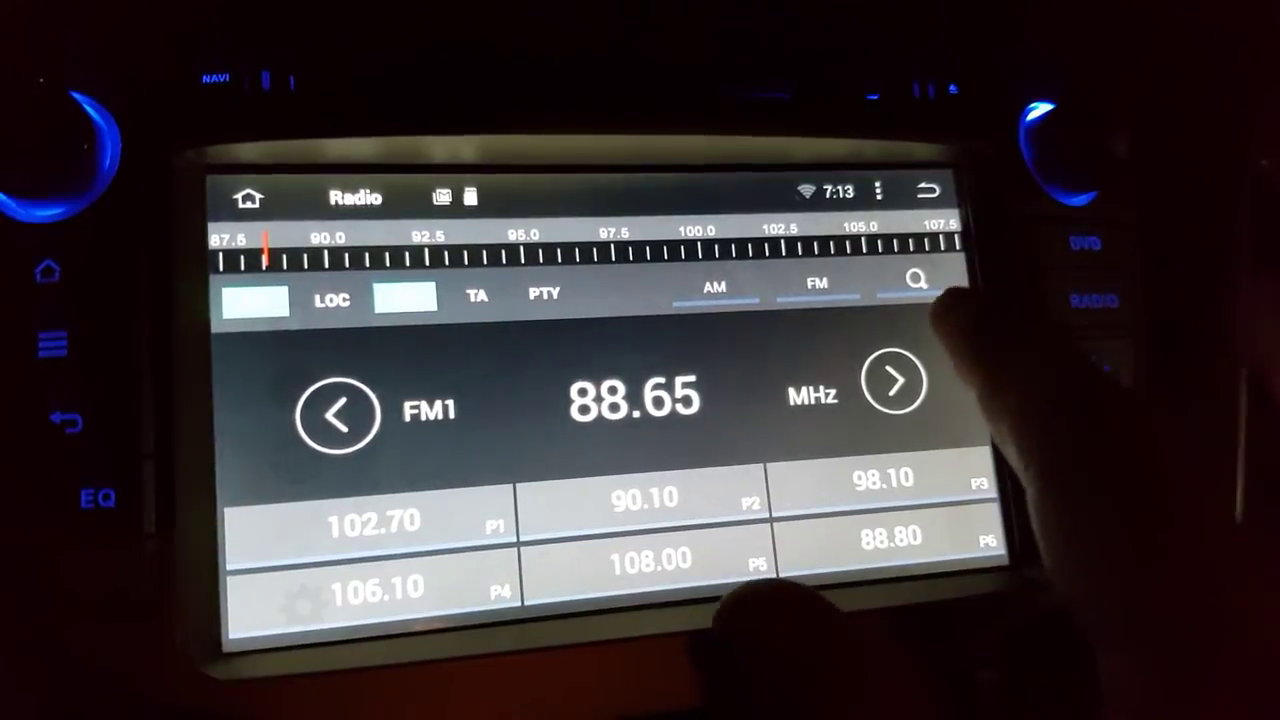
pyautogui.click(893, 381)
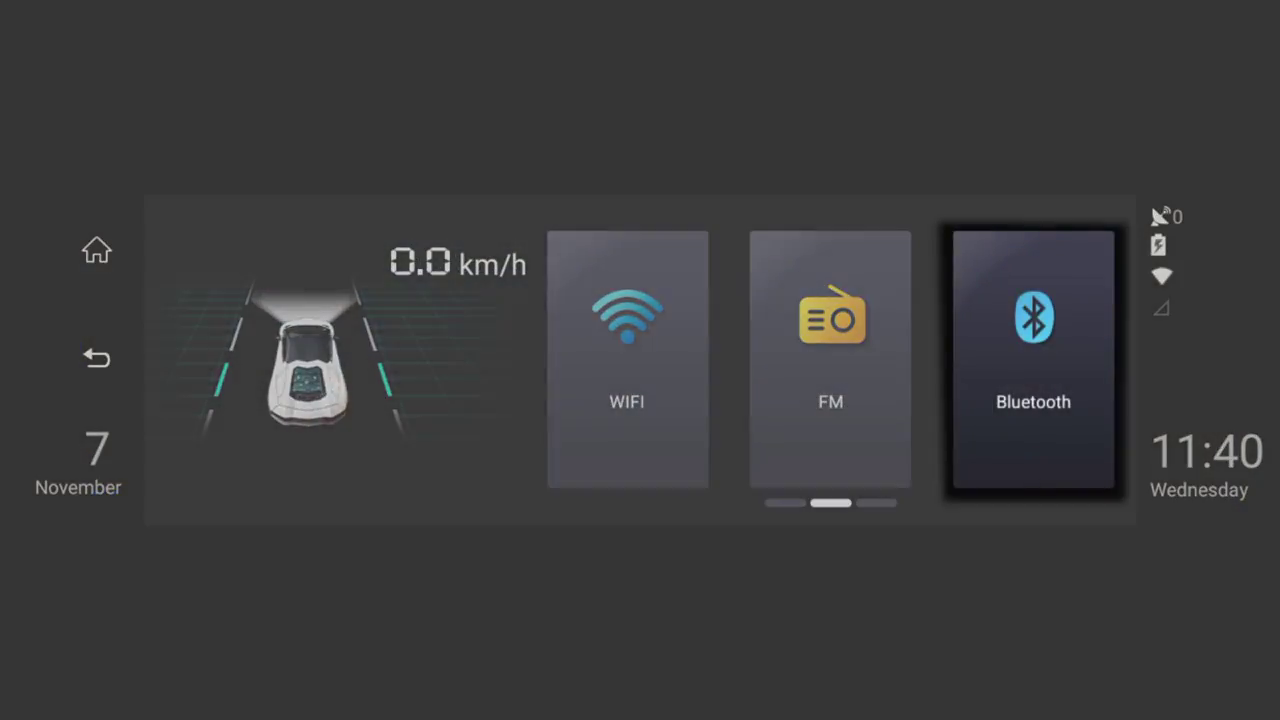
# Open the Bluetooth phone functions and view the Bluetooth settings and the call log.
pyautogui.click(1037, 373)
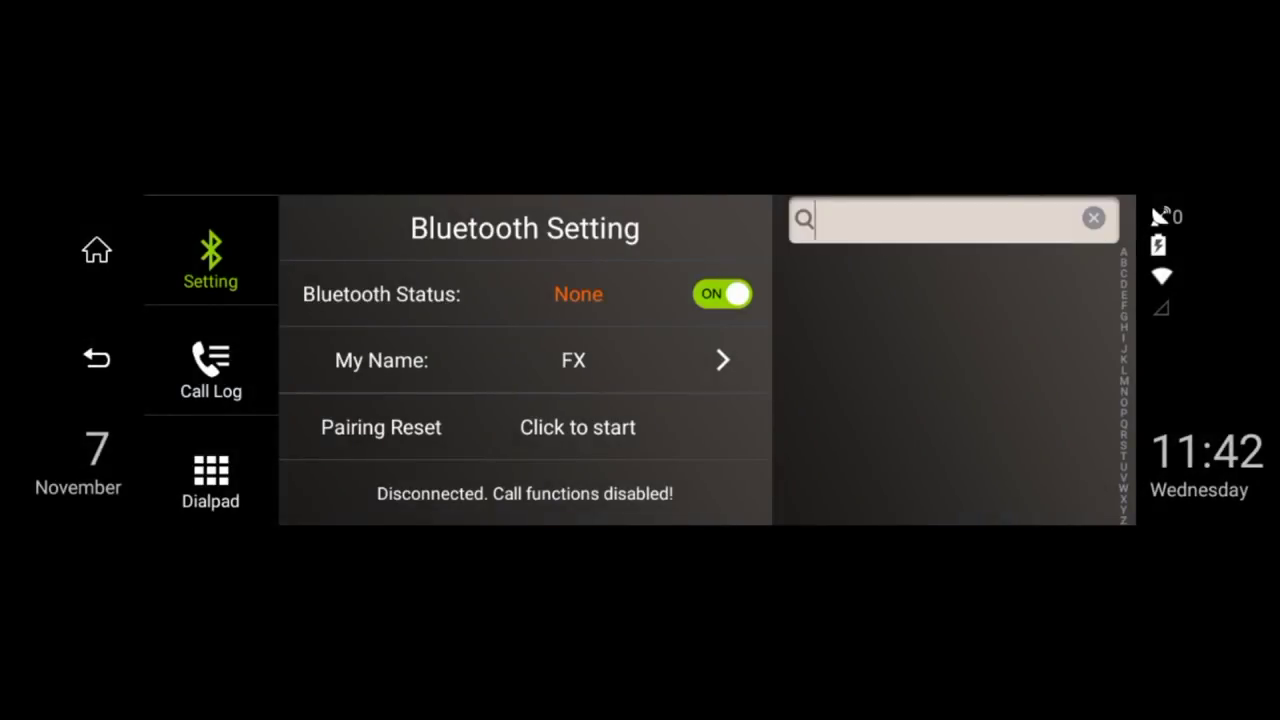
pyautogui.click(210, 370)
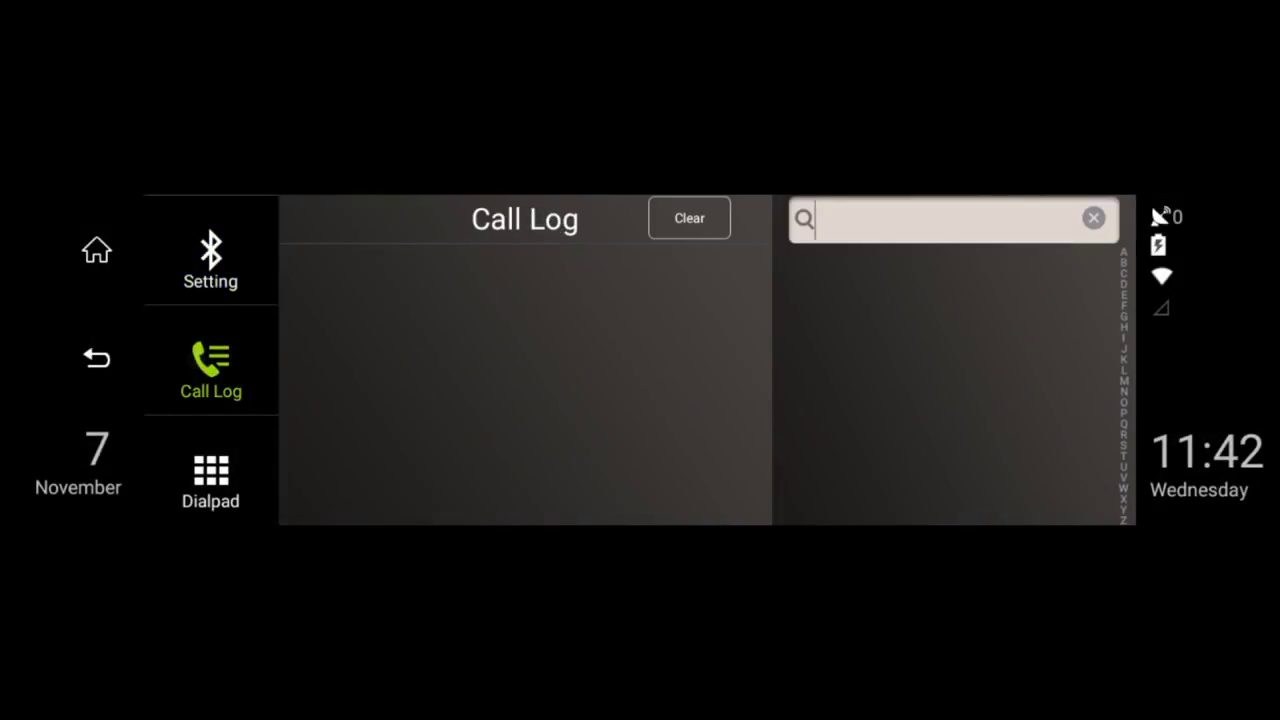
# Enter a sample phone number on the Bluetooth dialpad and return to the home screen without calling.
pyautogui.click(210, 478)
pyautogui.click(366, 275)
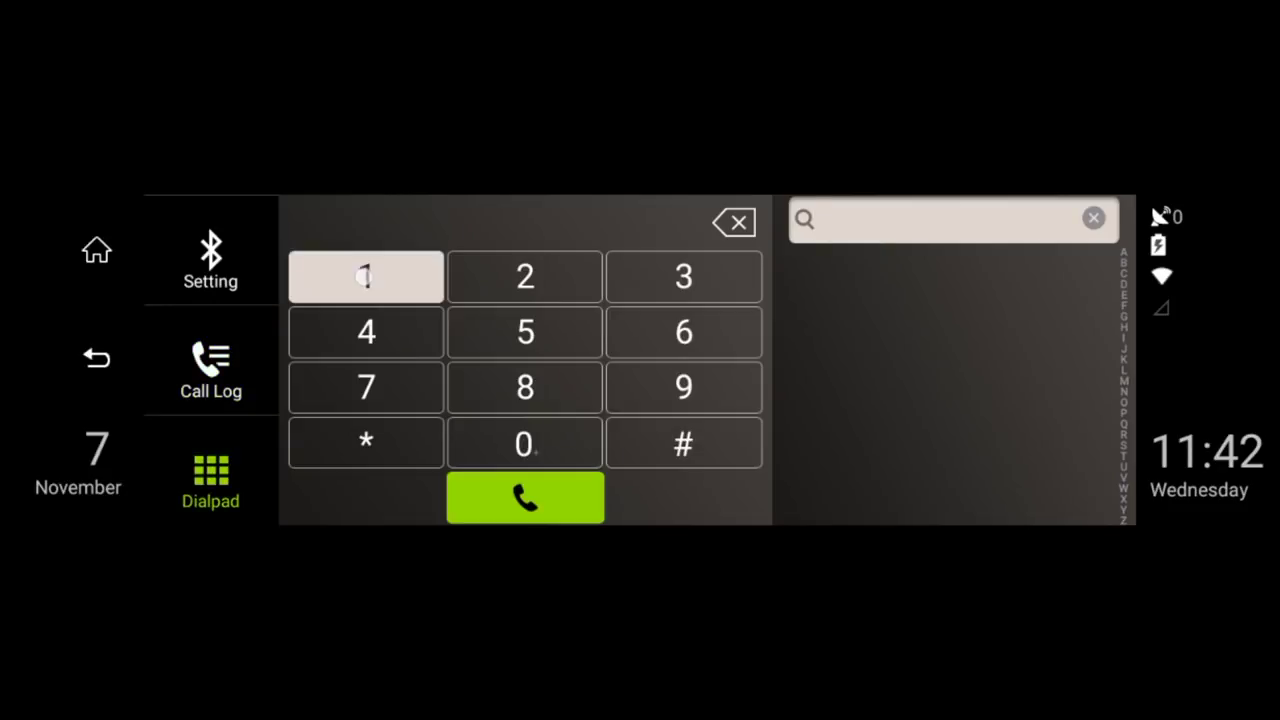
pyautogui.click(482, 287)
pyautogui.click(641, 286)
pyautogui.click(366, 331)
pyautogui.click(525, 331)
pyautogui.click(626, 329)
pyautogui.click(366, 386)
pyautogui.click(523, 386)
pyautogui.click(683, 386)
pyautogui.click(366, 442)
pyautogui.click(97, 250)
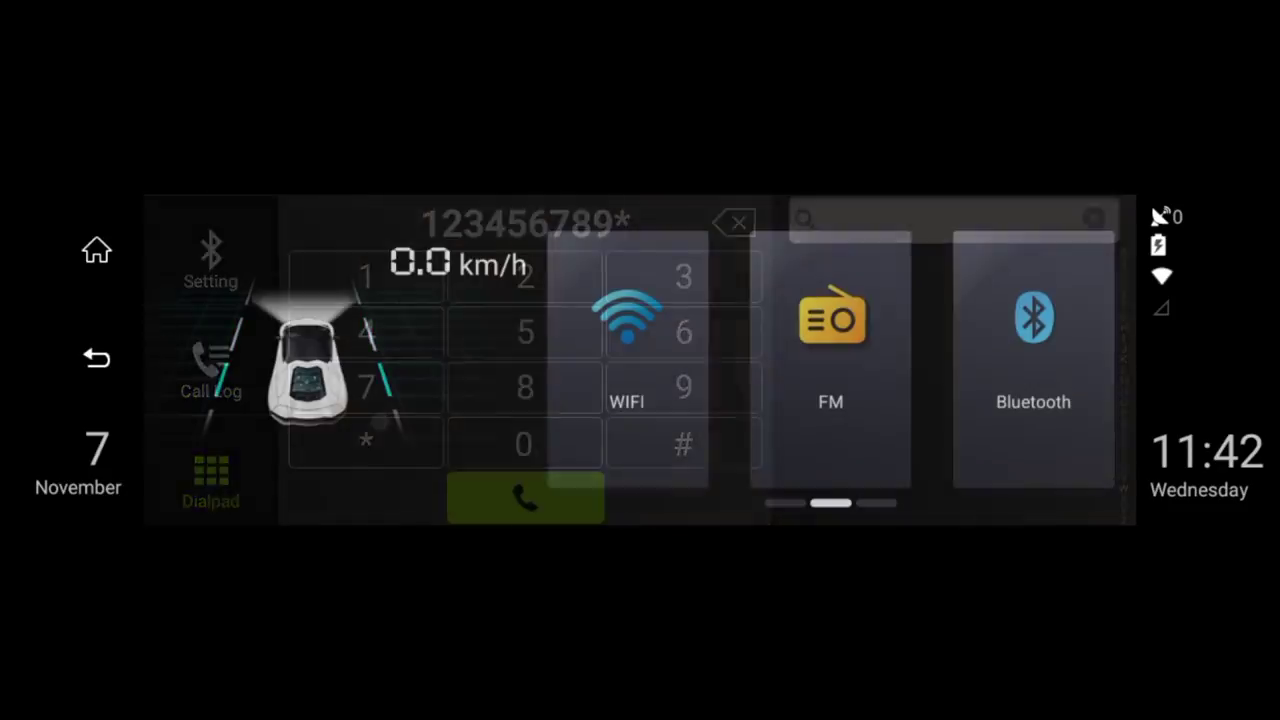
# Go to the last page of home screen shortcuts and open Video.
pyautogui.moveTo(820, 424); pyautogui.dragTo(530, 424)
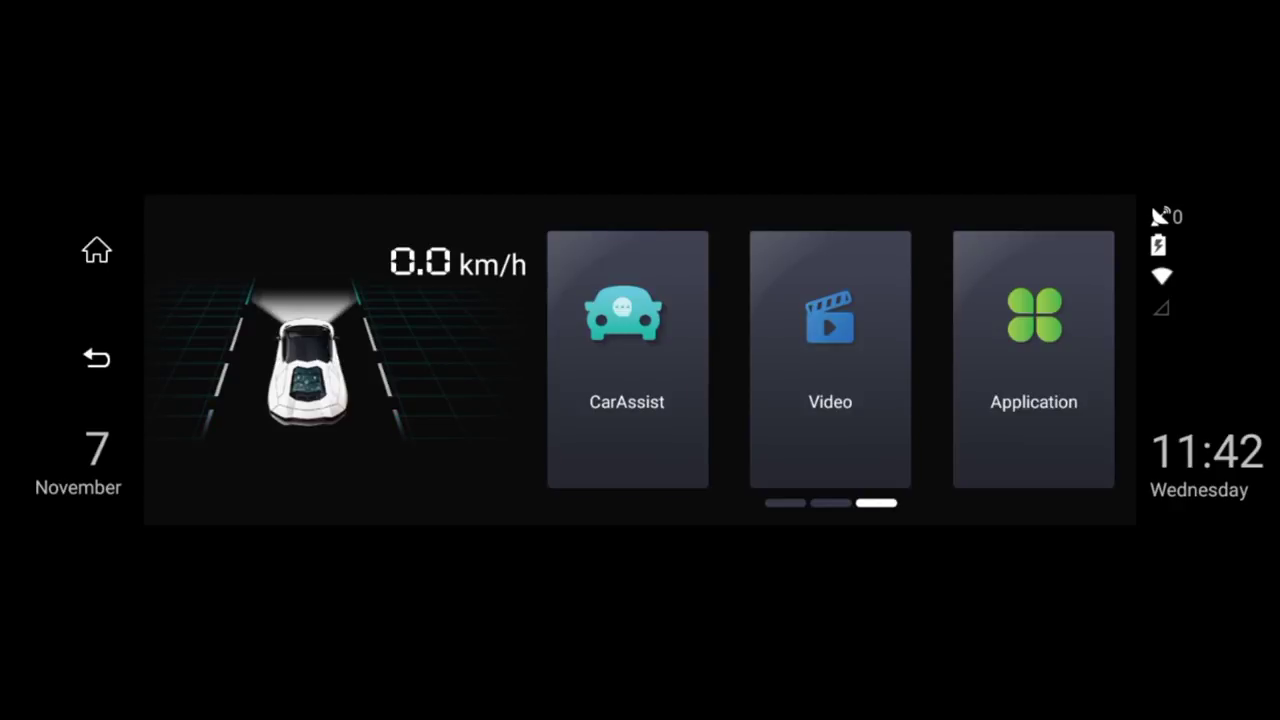
pyautogui.click(830, 360)
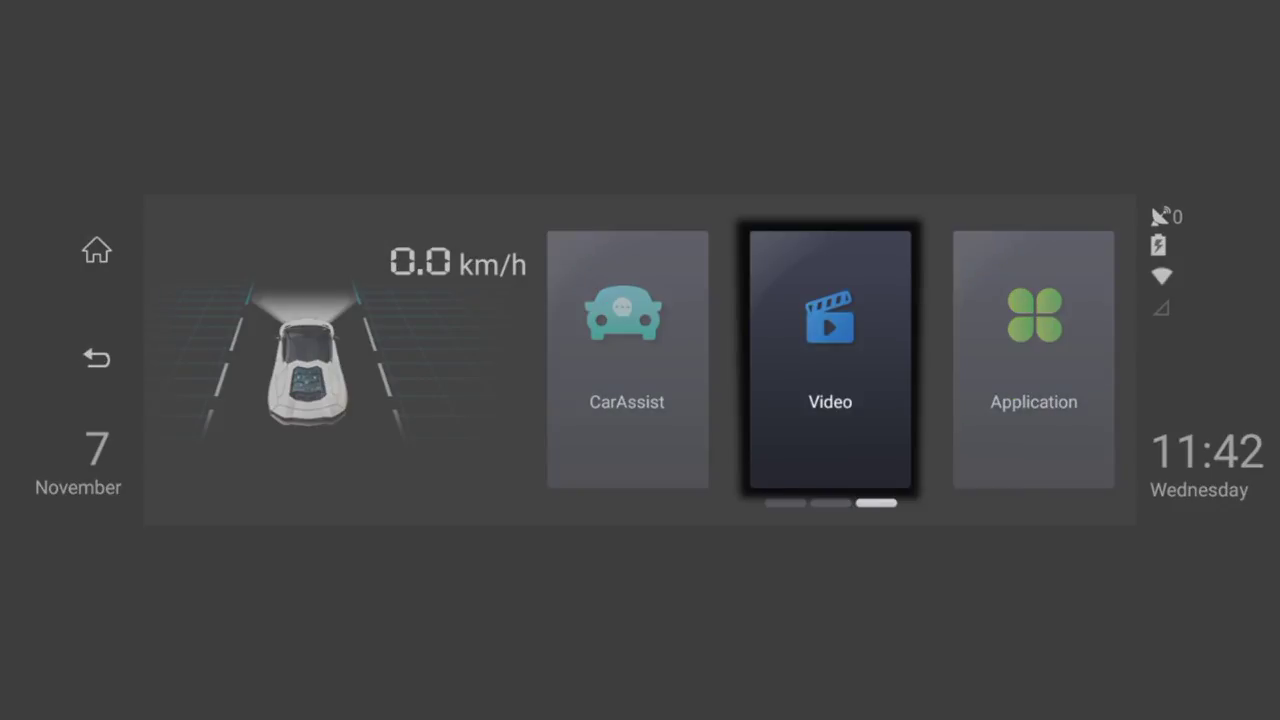
pyautogui.click(830, 360)
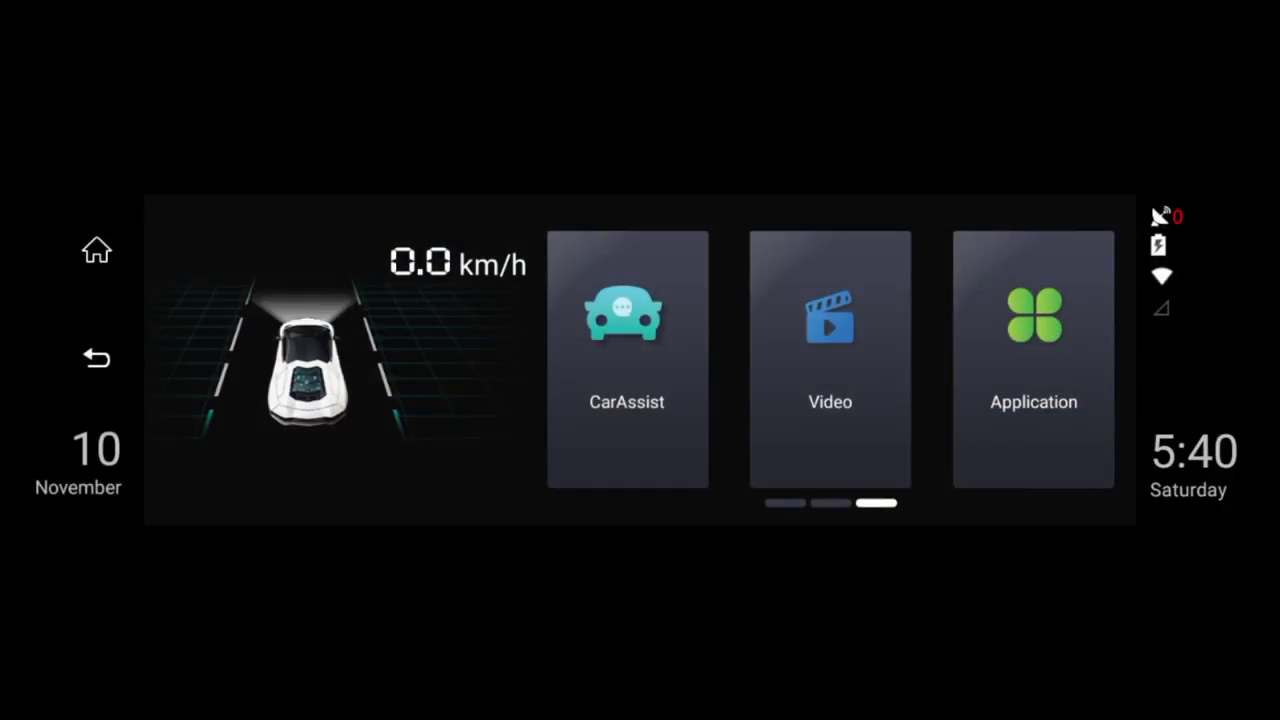
# Open the application list and look through the installed apps.
pyautogui.click(1016, 286)
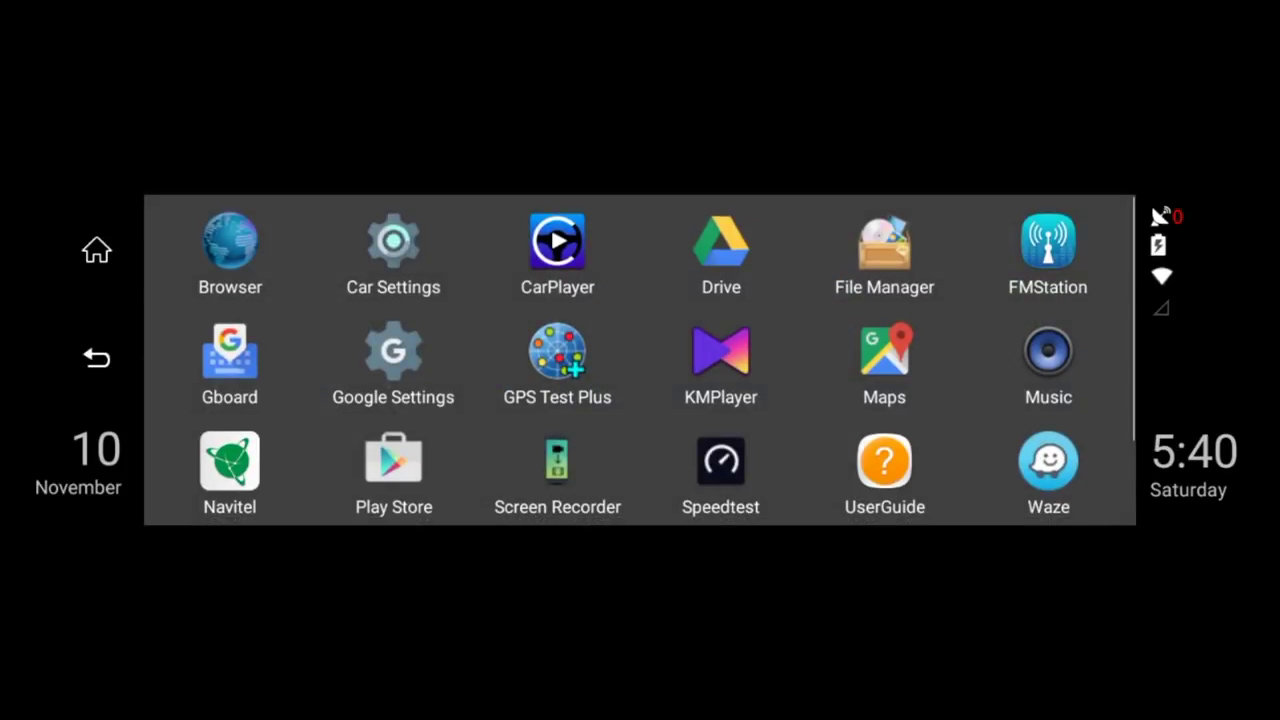
pyautogui.scroll(-2, 640, 360)
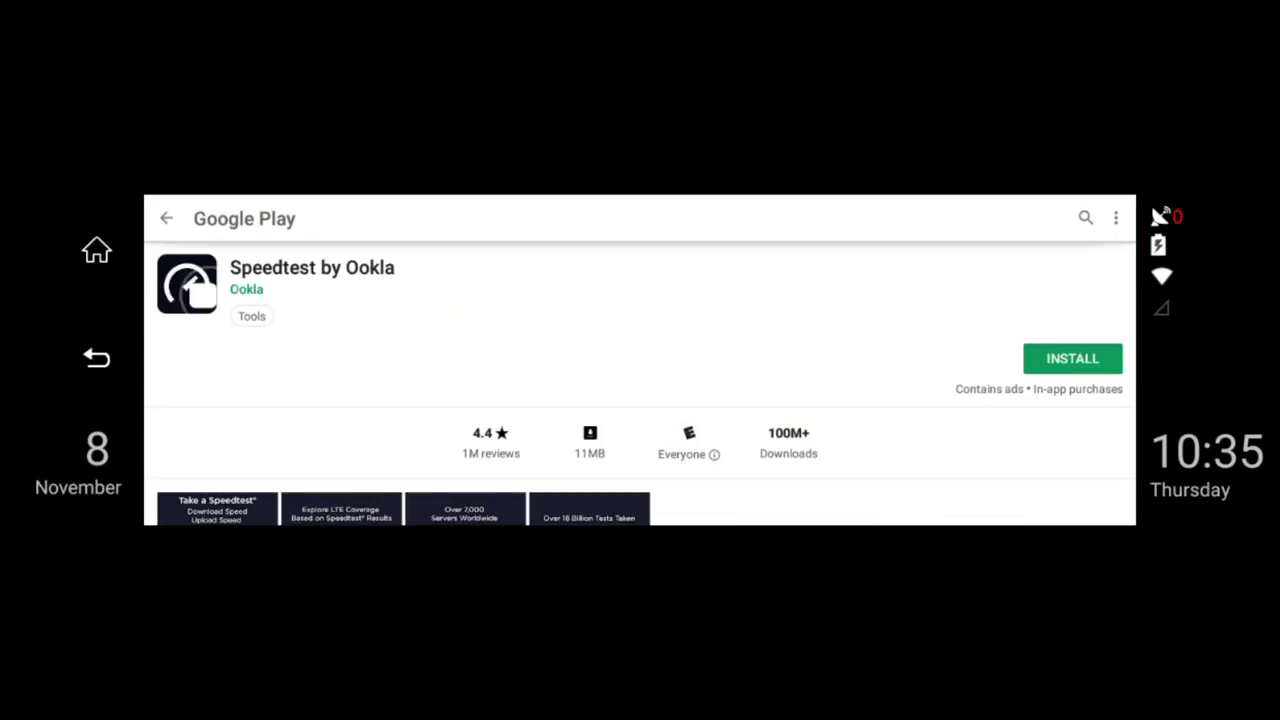
# Install Speedtest by Ookla from Google Play.
pyautogui.click(1070, 358)
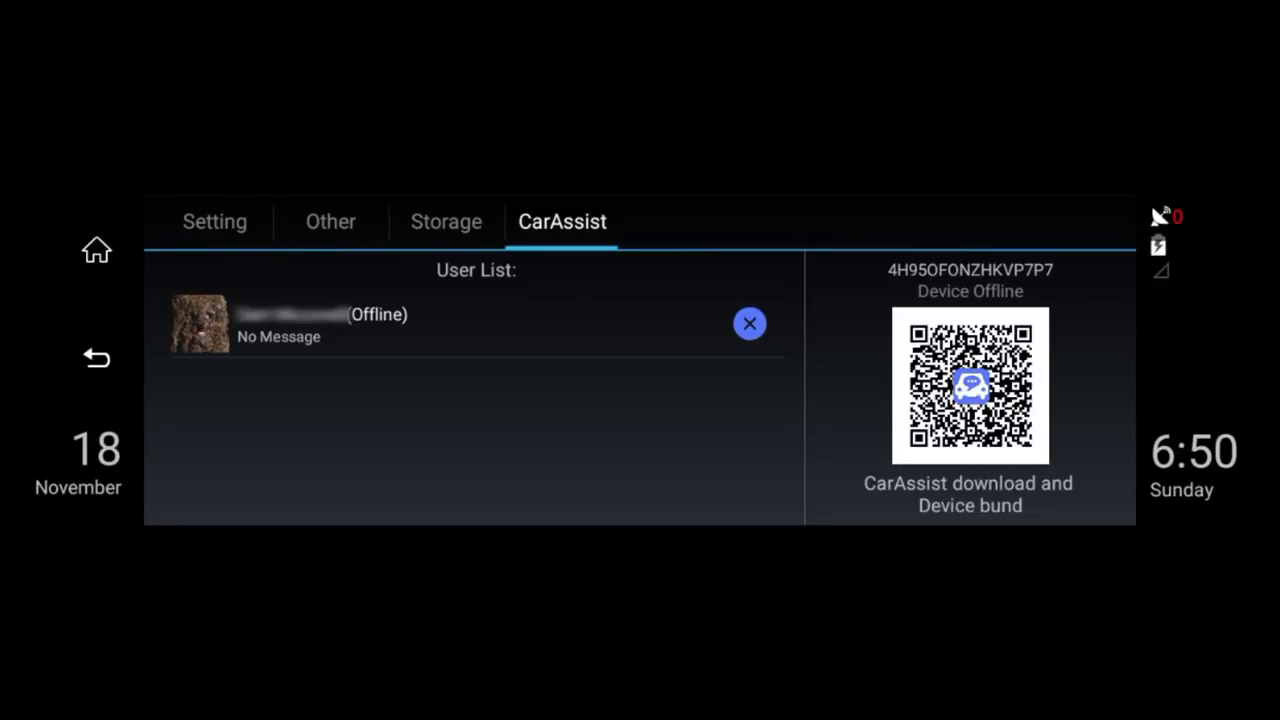
# Go to the general settings beside the CarAssist user list and turn off the mobile network.
pyautogui.click(200, 220)
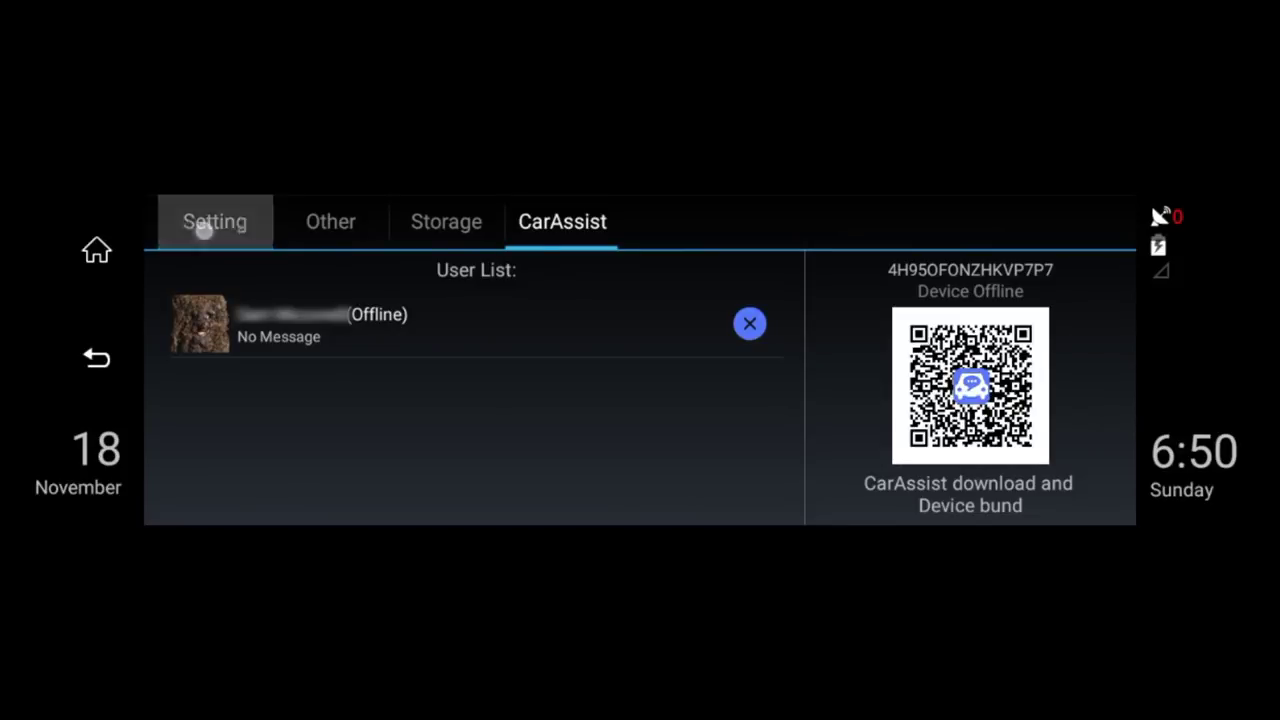
pyautogui.moveTo(563, 294); pyautogui.dragTo(646, 288)
pyautogui.moveTo(658, 351)
pyautogui.mouseDown()
pyautogui.moveTo(591, 363)
pyautogui.moveTo(650, 363)
pyautogui.mouseUp()
pyautogui.scroll(-5, 460, 400)
pyautogui.click(724, 330)
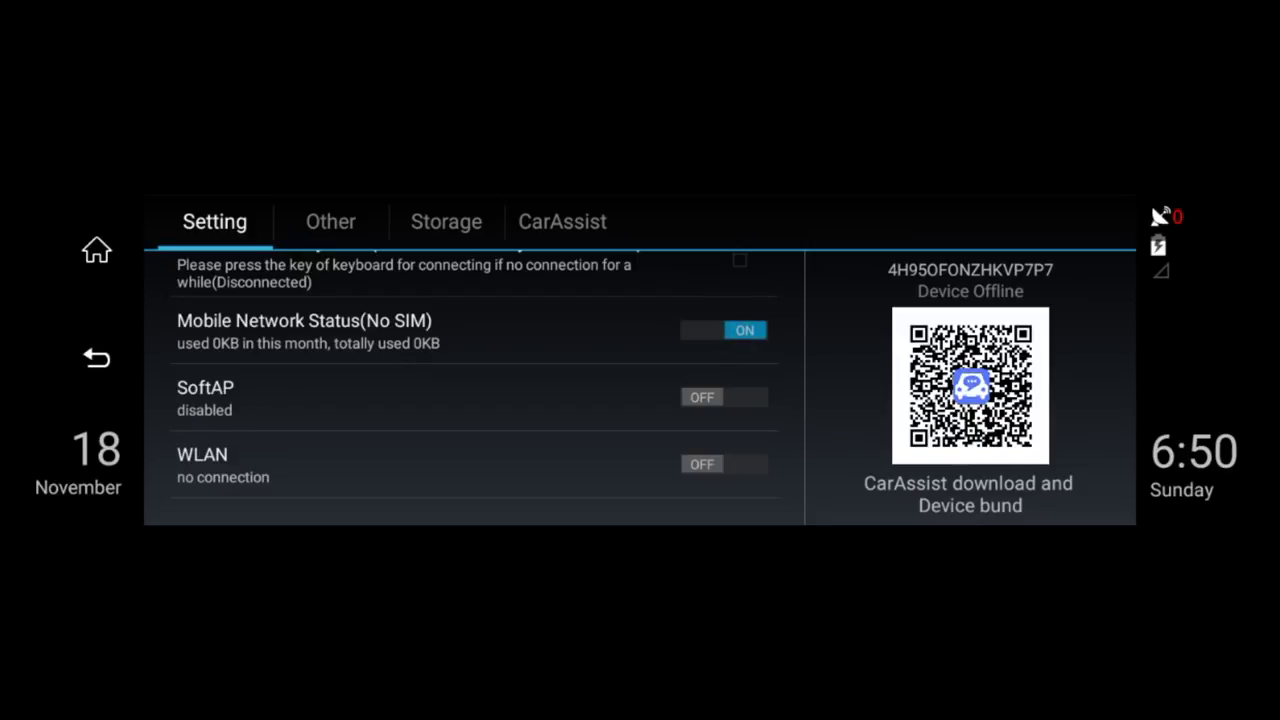
pyautogui.click(724, 330)
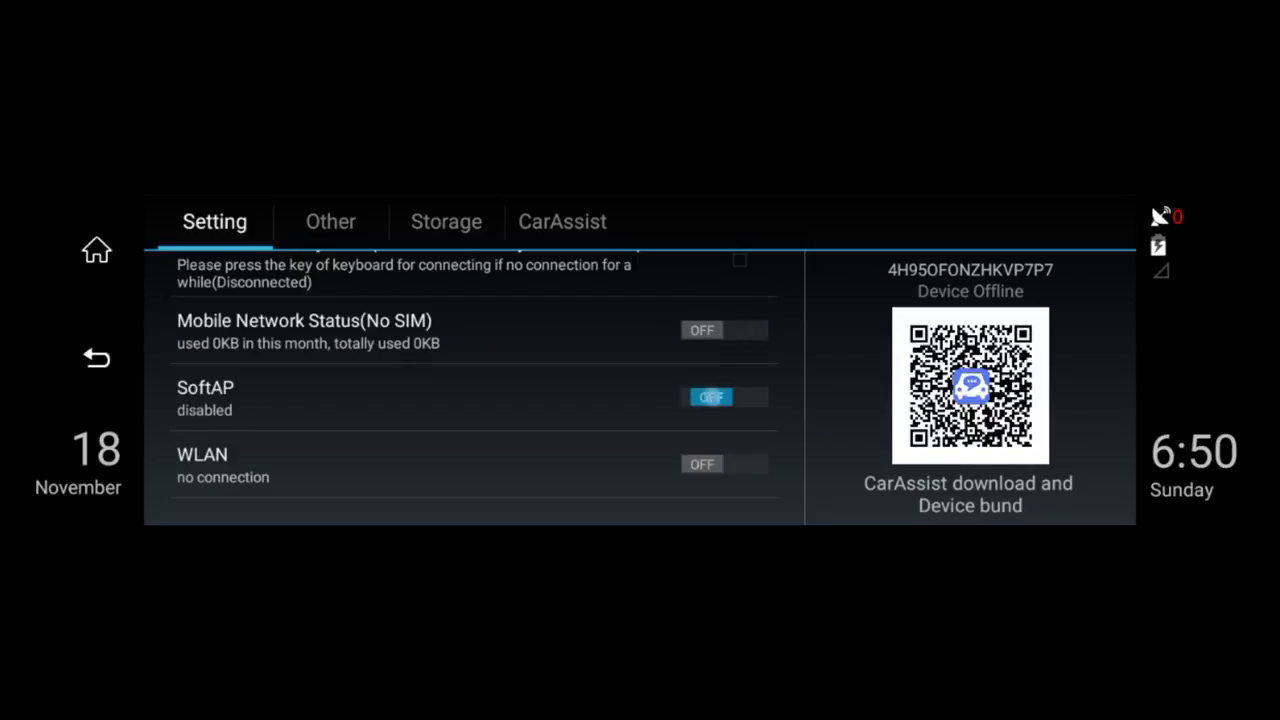
# Switch the SoftAP hotspot on and off again, and turn on WLAN.
pyautogui.click(724, 397)
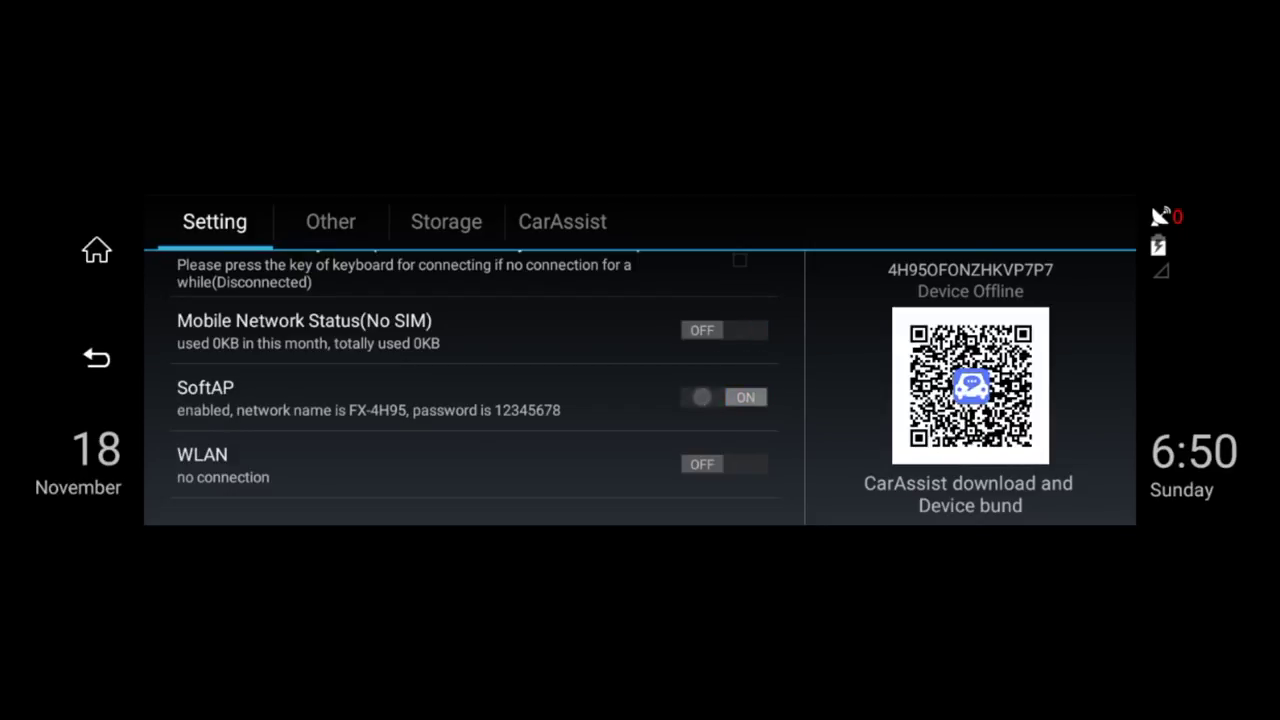
pyautogui.click(724, 397)
pyautogui.scroll(-1, 476, 400)
pyautogui.click(745, 453)
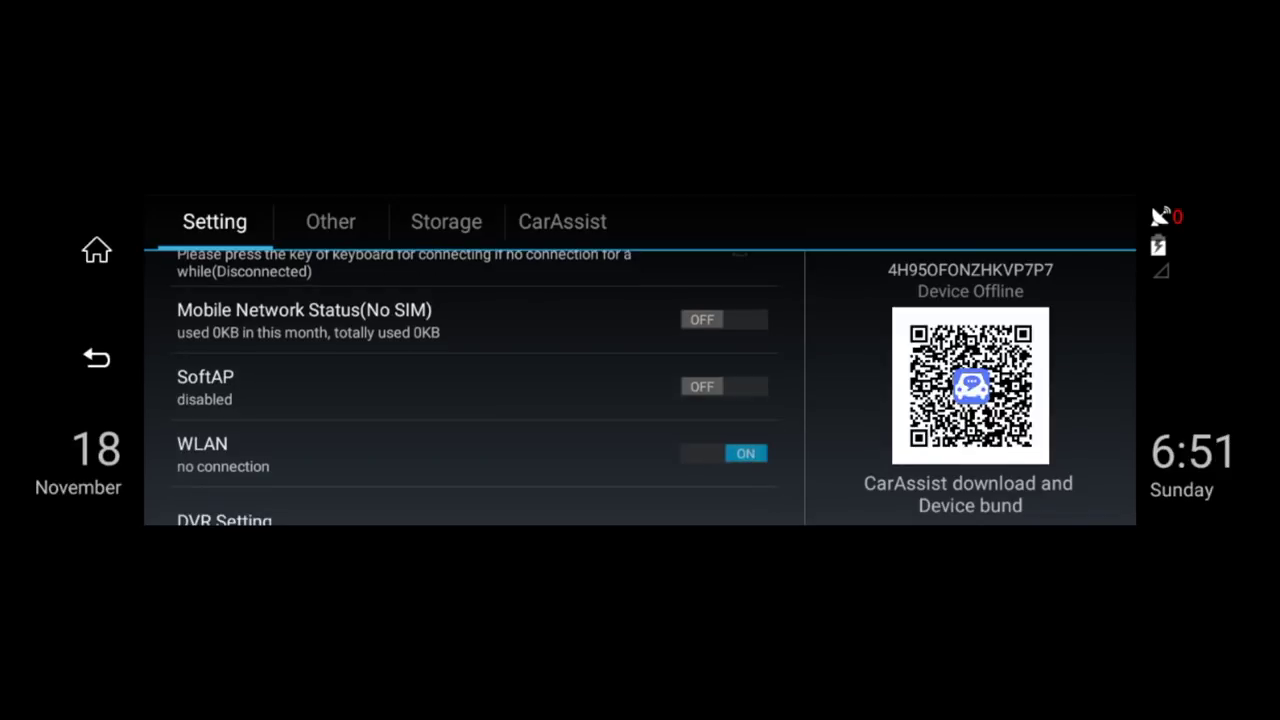
# Go to the DVR Setting entry, and check the Auto Sleep choices in the other settings.
pyautogui.scroll(-1, 476, 400)
pyautogui.click(226, 490)
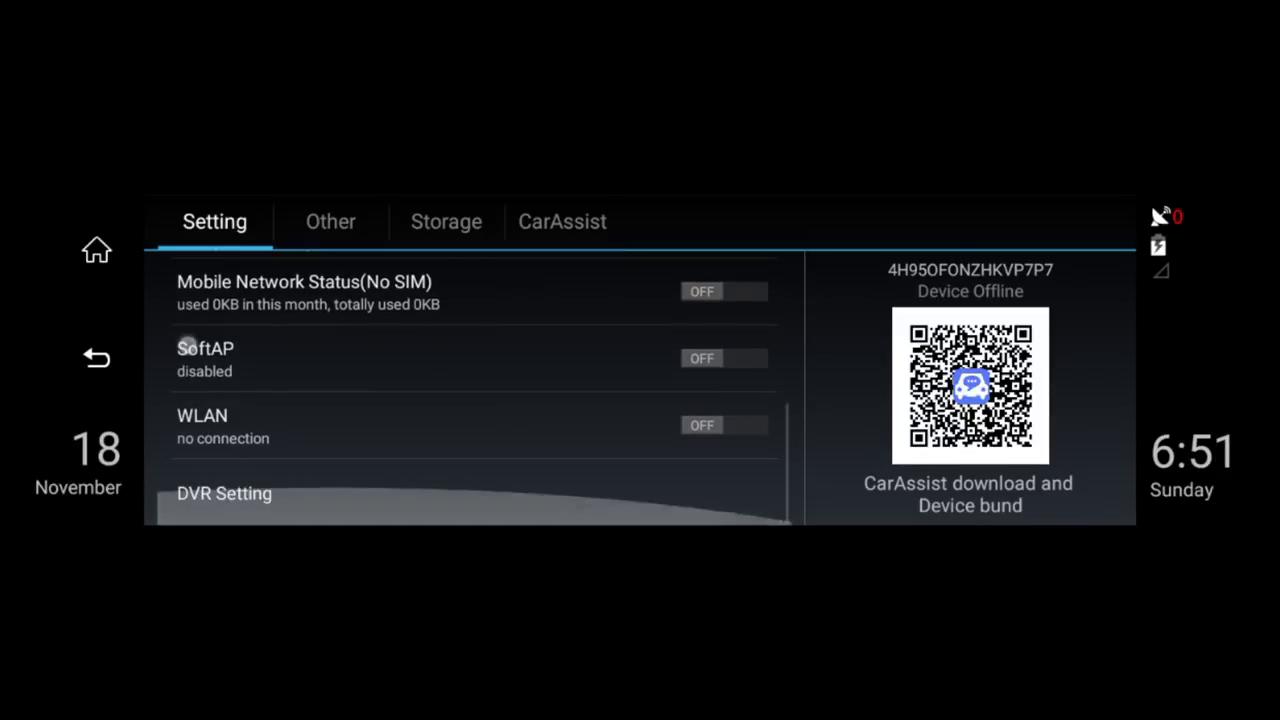
pyautogui.click(306, 200)
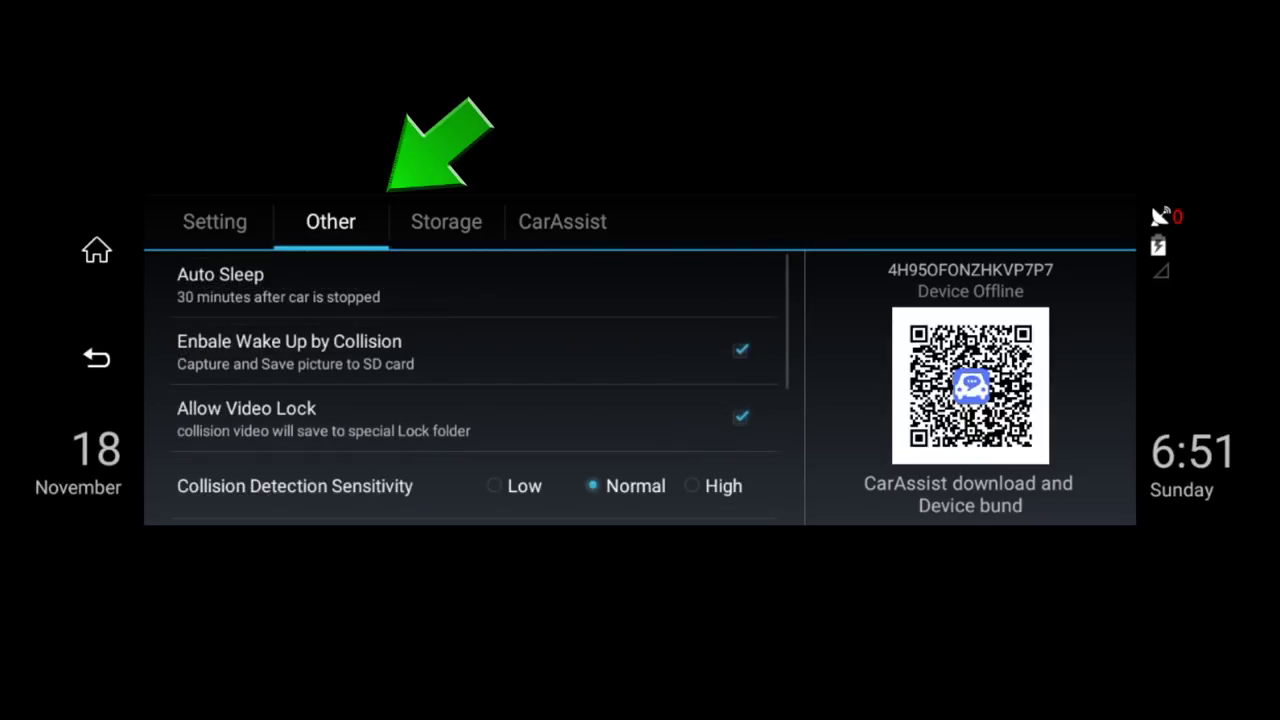
pyautogui.click(240, 285)
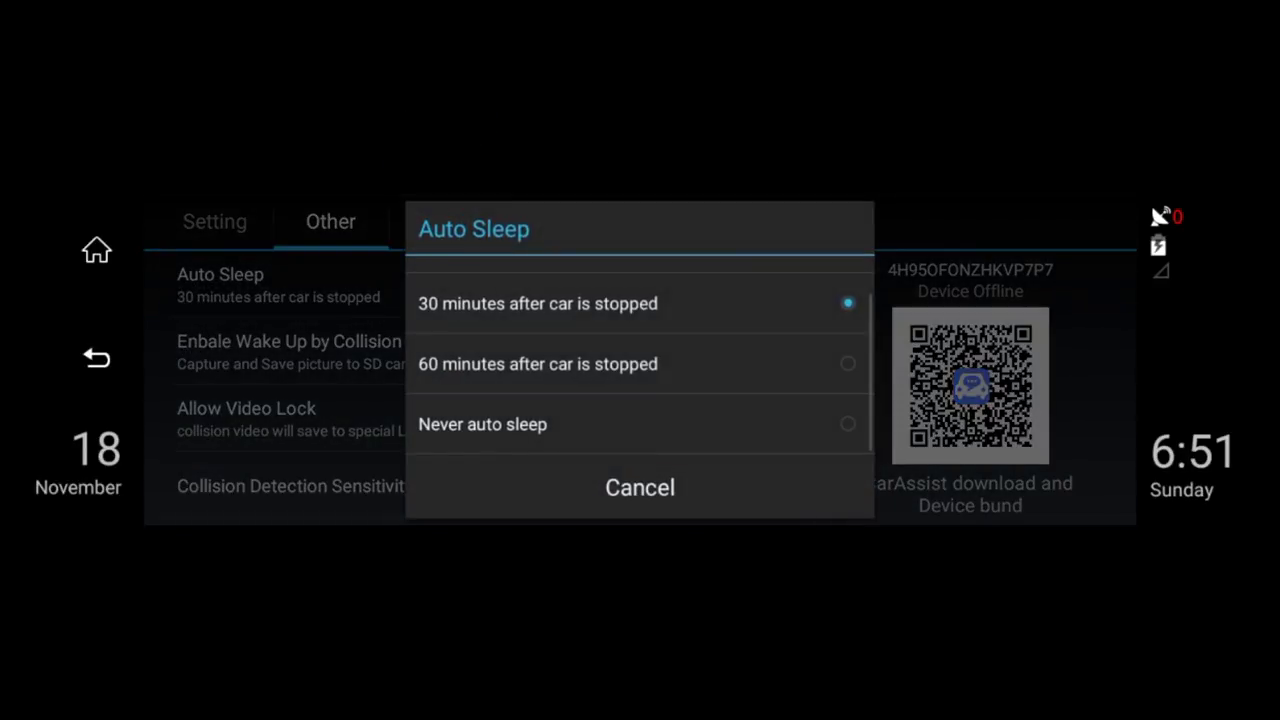
# Set the Collision Detection Sensitivity to High in the other settings.
pyautogui.click(252, 362)
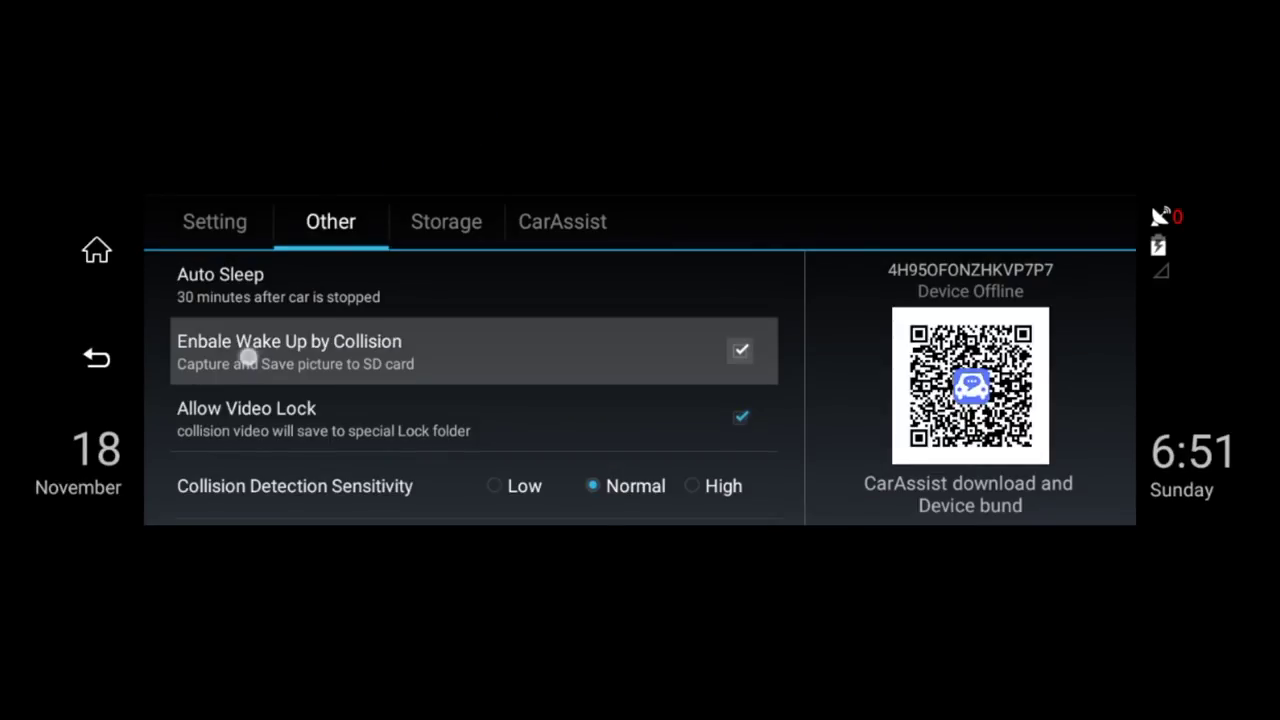
pyautogui.scroll(-2, 248, 355)
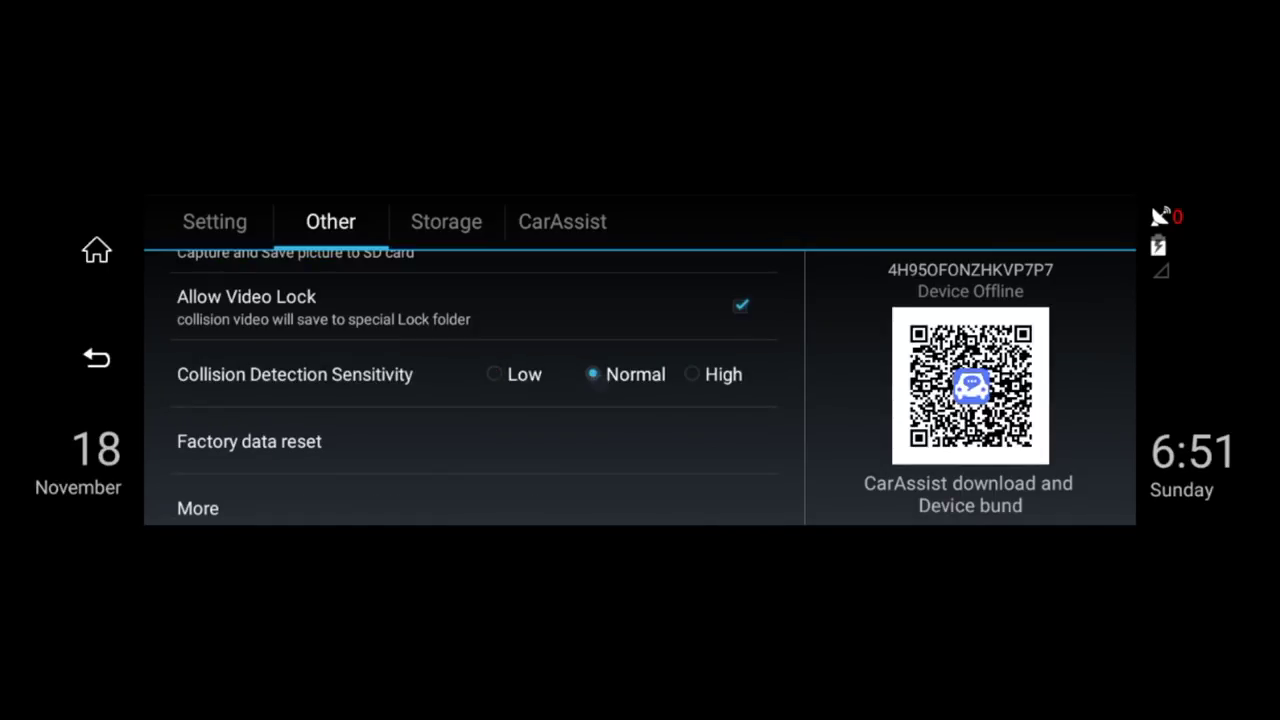
pyautogui.click(691, 378)
# Open the additional Android system settings, look through the wireless and device options, and return to the other settings.
pyautogui.scroll(-2, 400, 400)
pyautogui.click(233, 340)
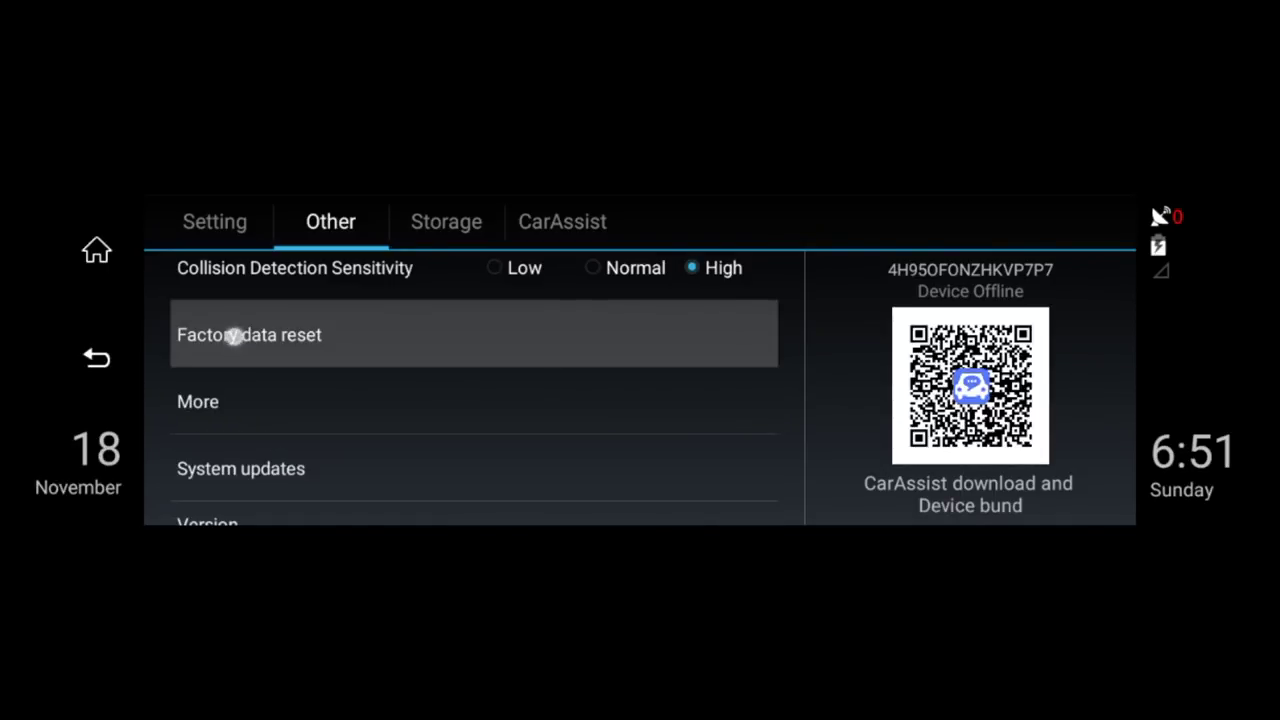
pyautogui.moveTo(233, 337); pyautogui.dragTo(204, 270)
pyautogui.click(234, 360)
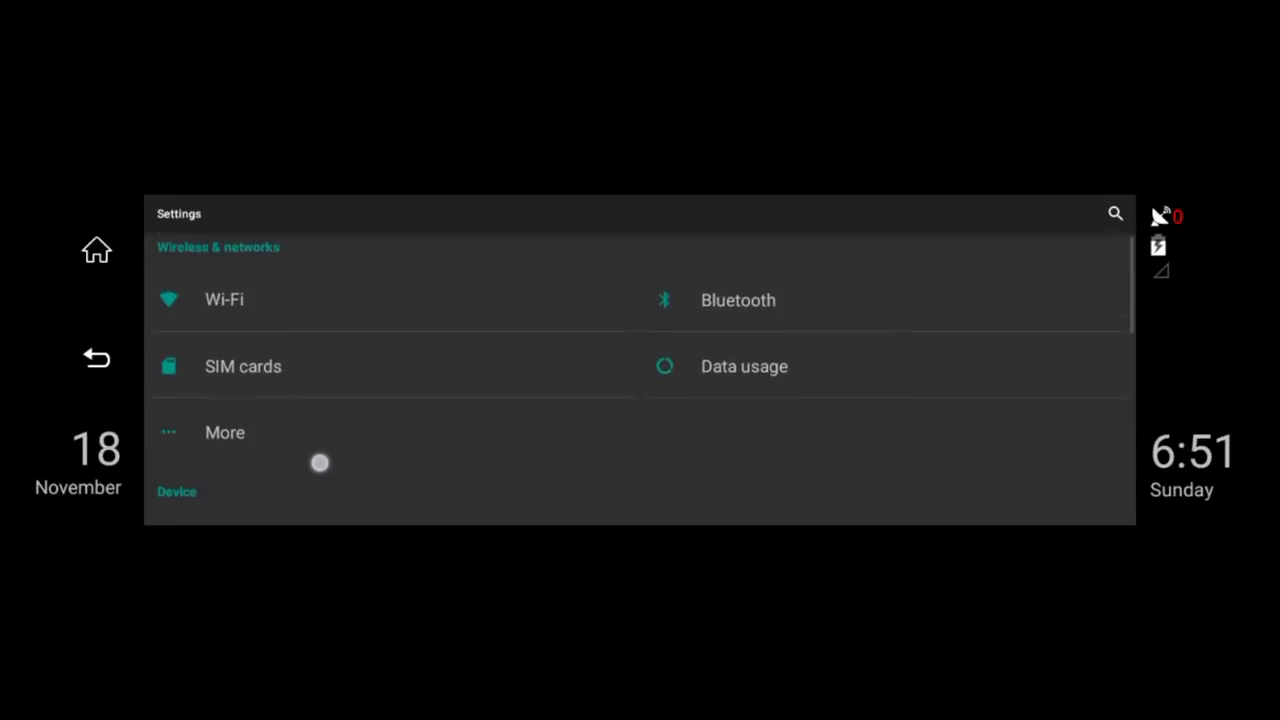
pyautogui.moveTo(320, 460); pyautogui.dragTo(286, 294)
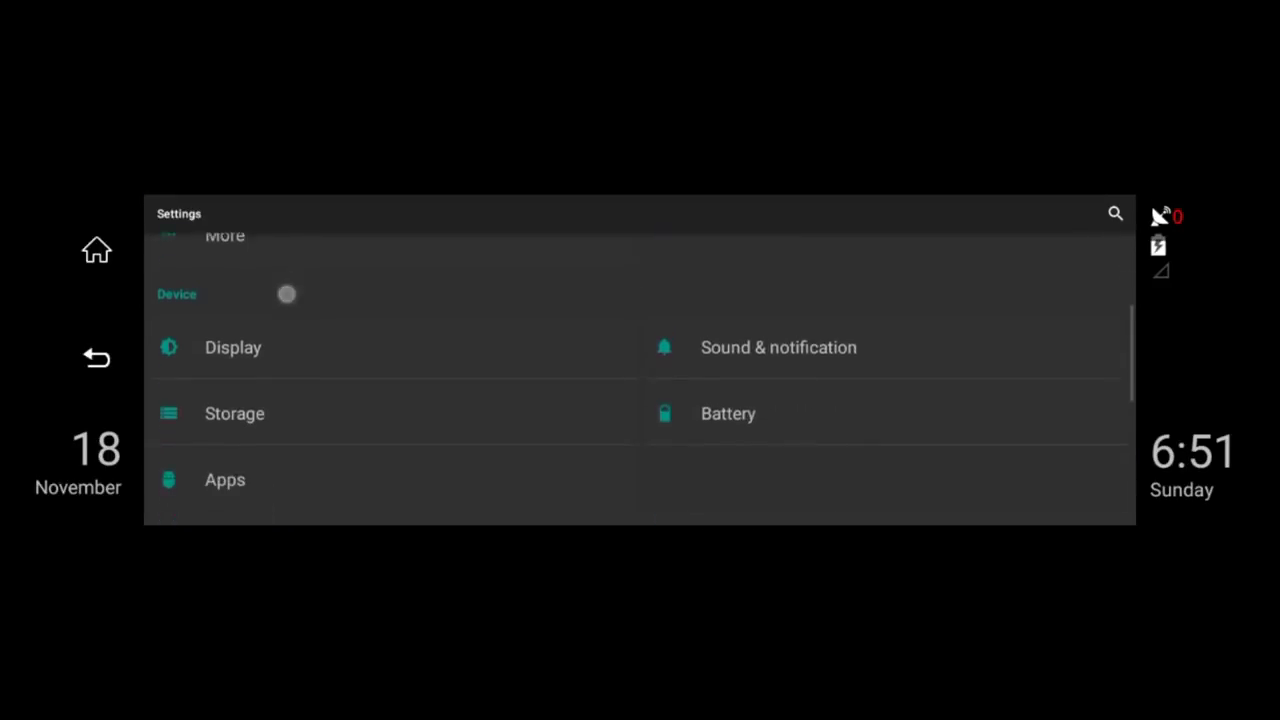
pyautogui.moveTo(349, 437); pyautogui.dragTo(309, 269)
pyautogui.press('Escape')
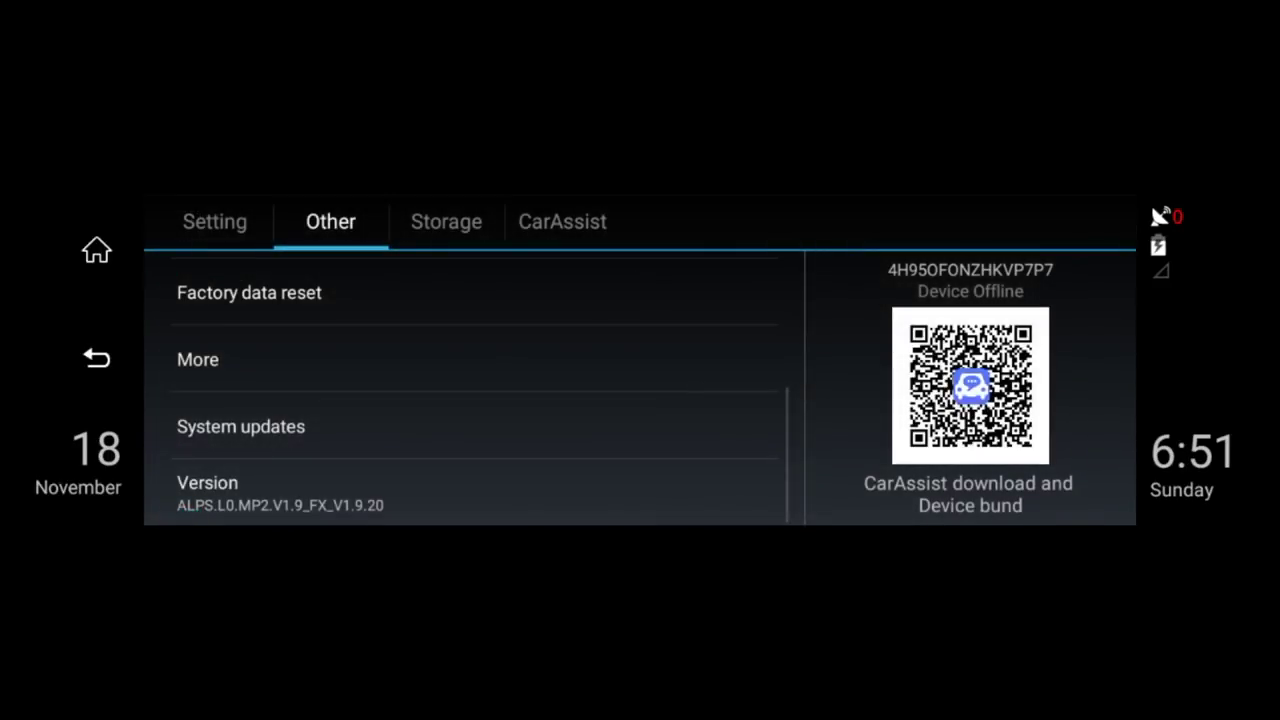
# Review the SD card usage in the storage settings and go to the Format SD option.
pyautogui.click(421, 227)
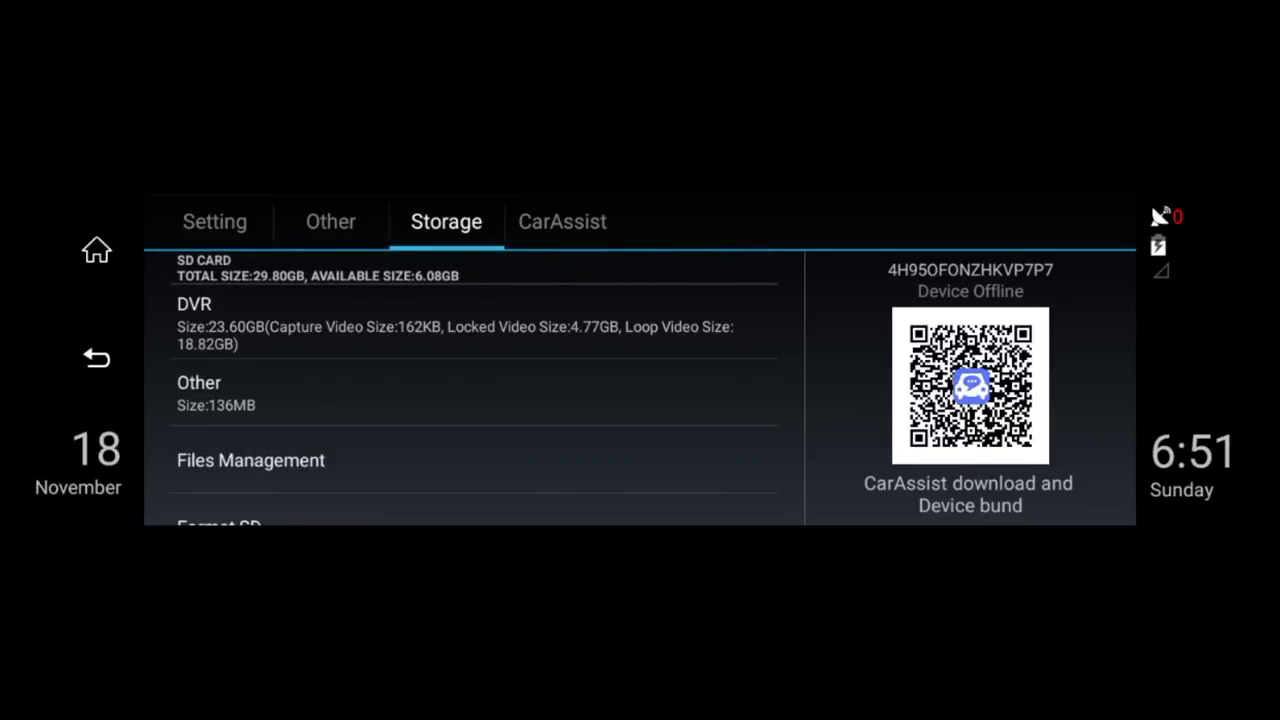
pyautogui.moveTo(210, 417); pyautogui.dragTo(208, 313)
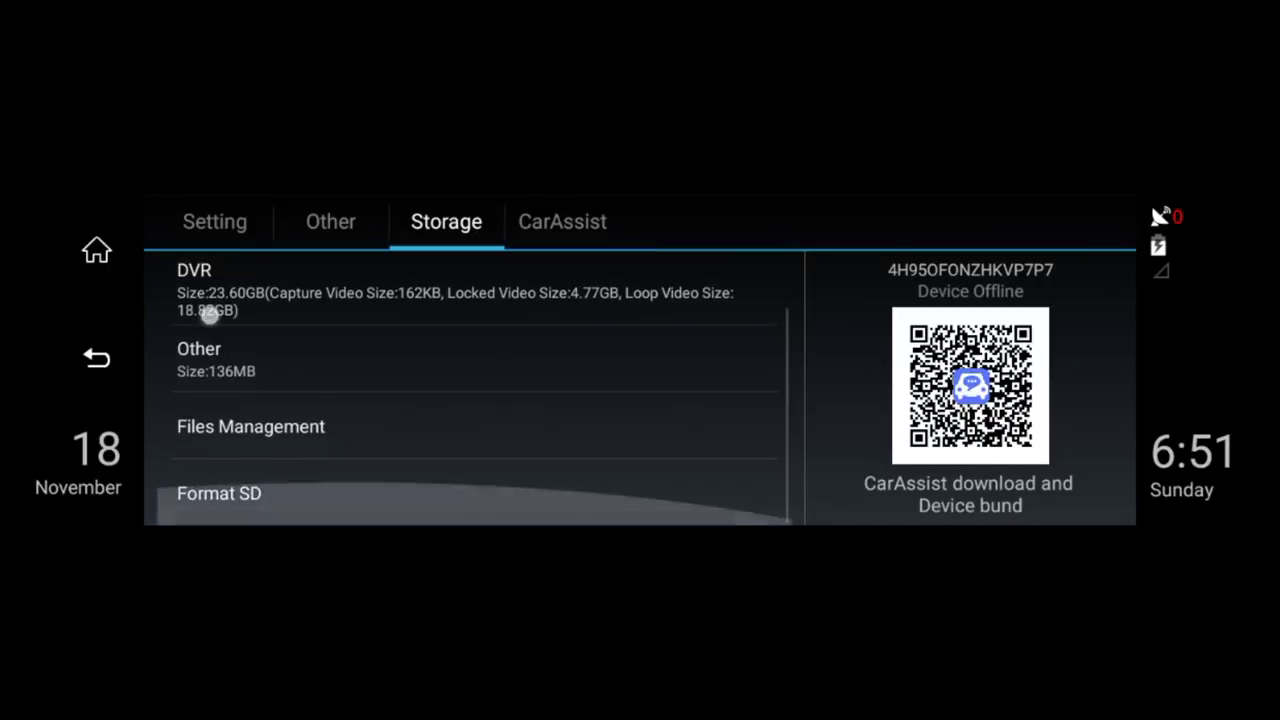
pyautogui.click(229, 491)
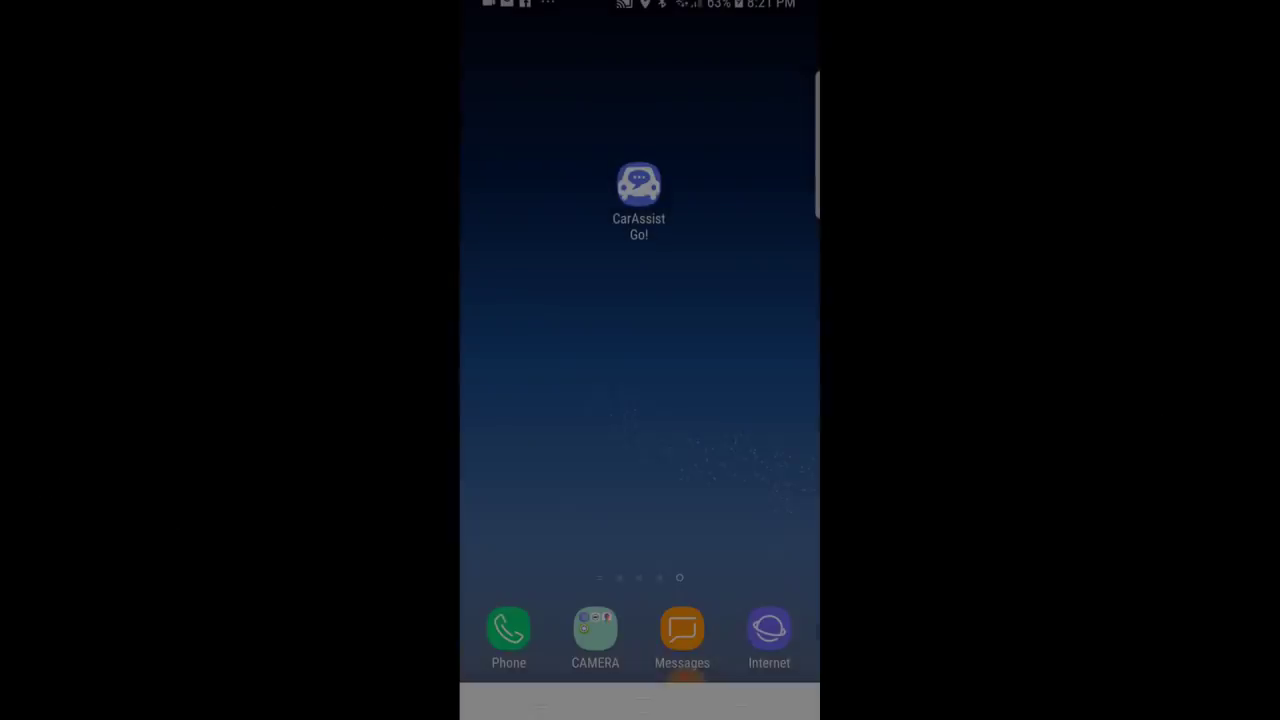
# Switch to the phone, launch CarAssist Go! and log in with Facebook.
pyautogui.click(637, 186)
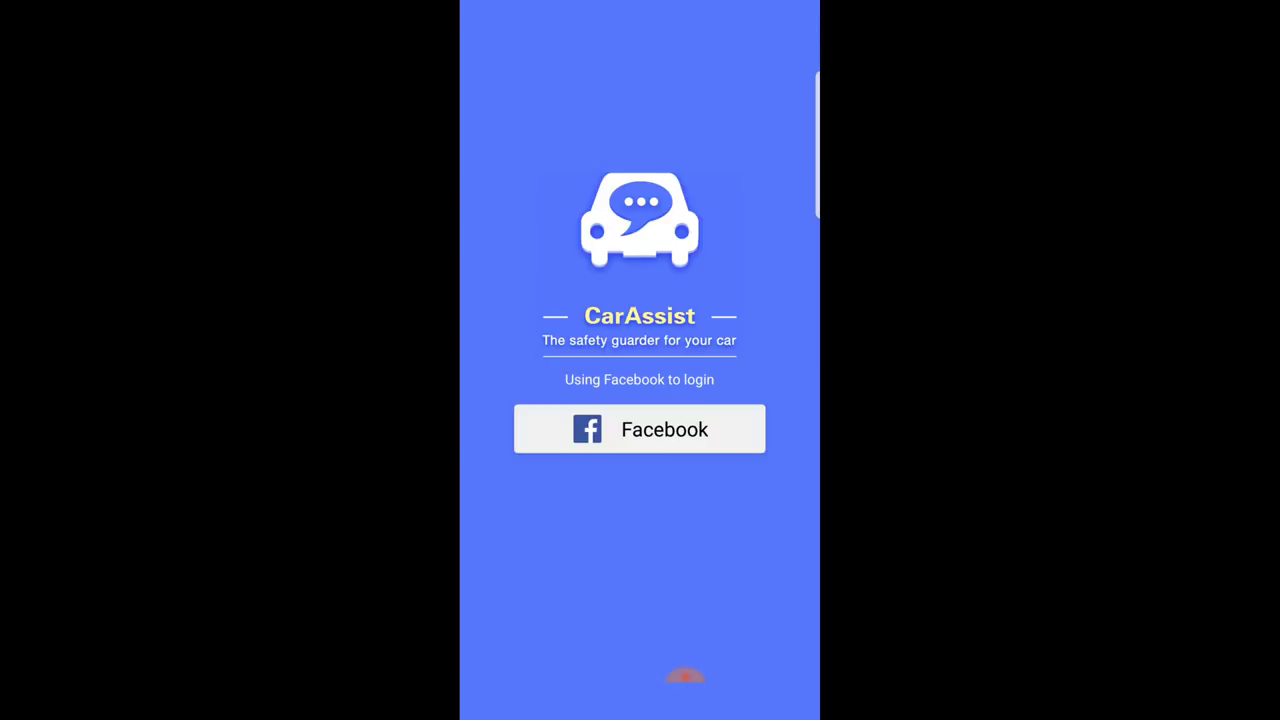
pyautogui.click(640, 429)
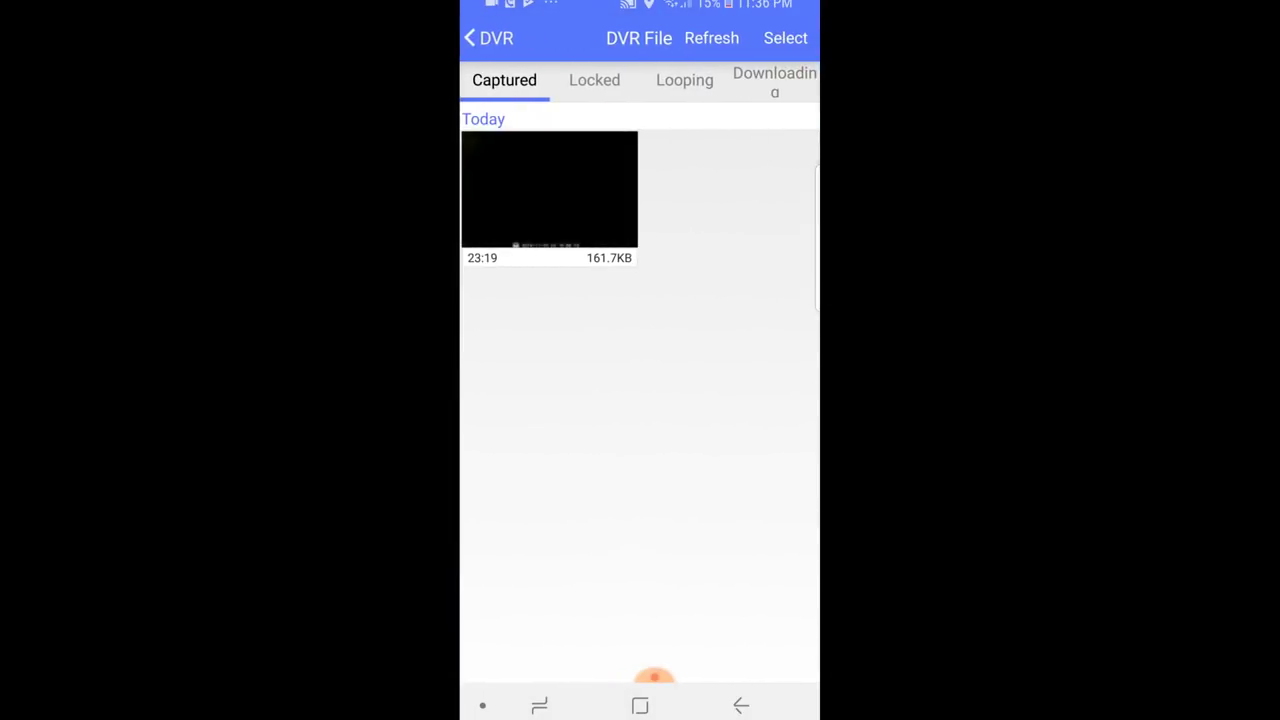
# Browse the looping recordings among the DVR files in CarAssist.
pyautogui.click(684, 80)
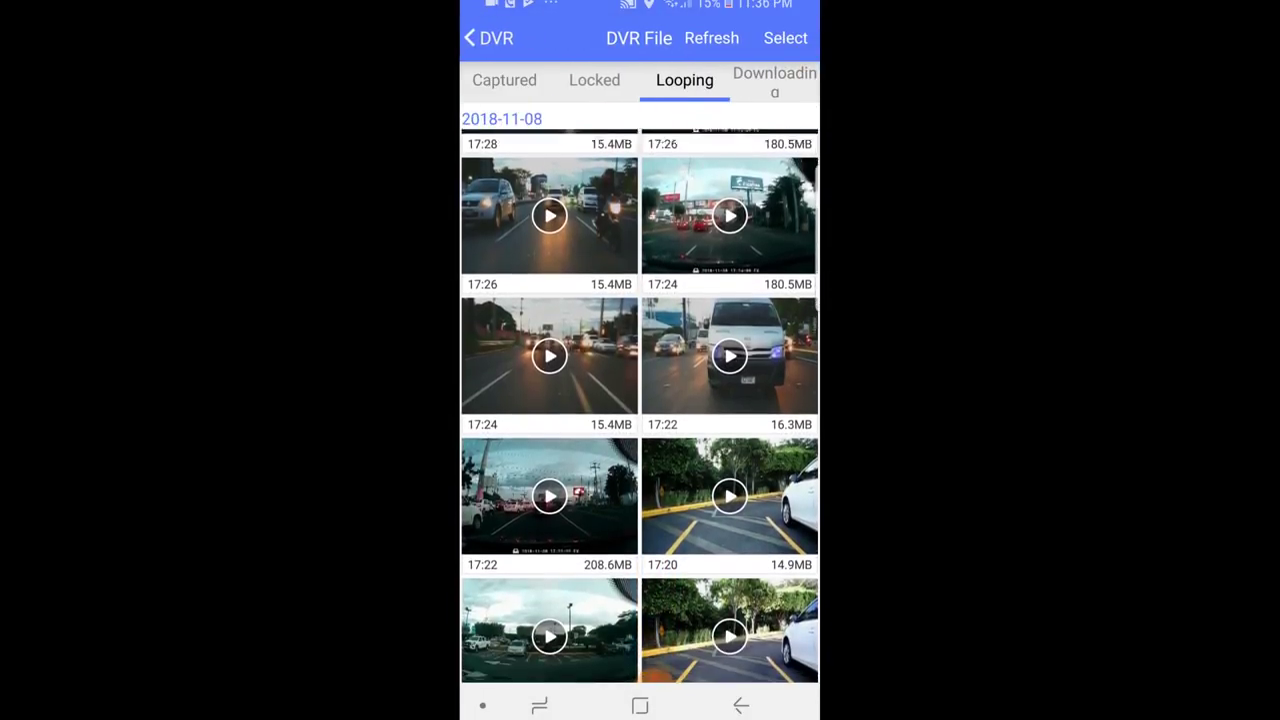
pyautogui.scroll(-5, 640, 400)
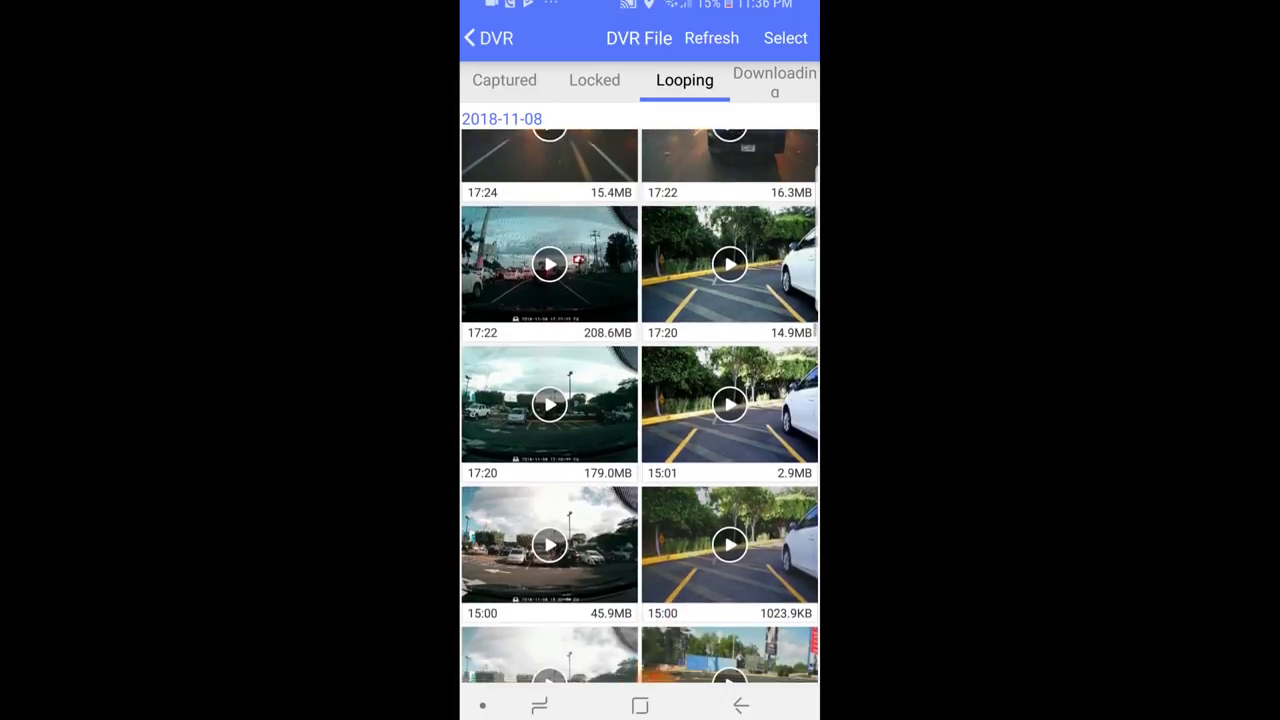
pyautogui.scroll(-6, 640, 400)
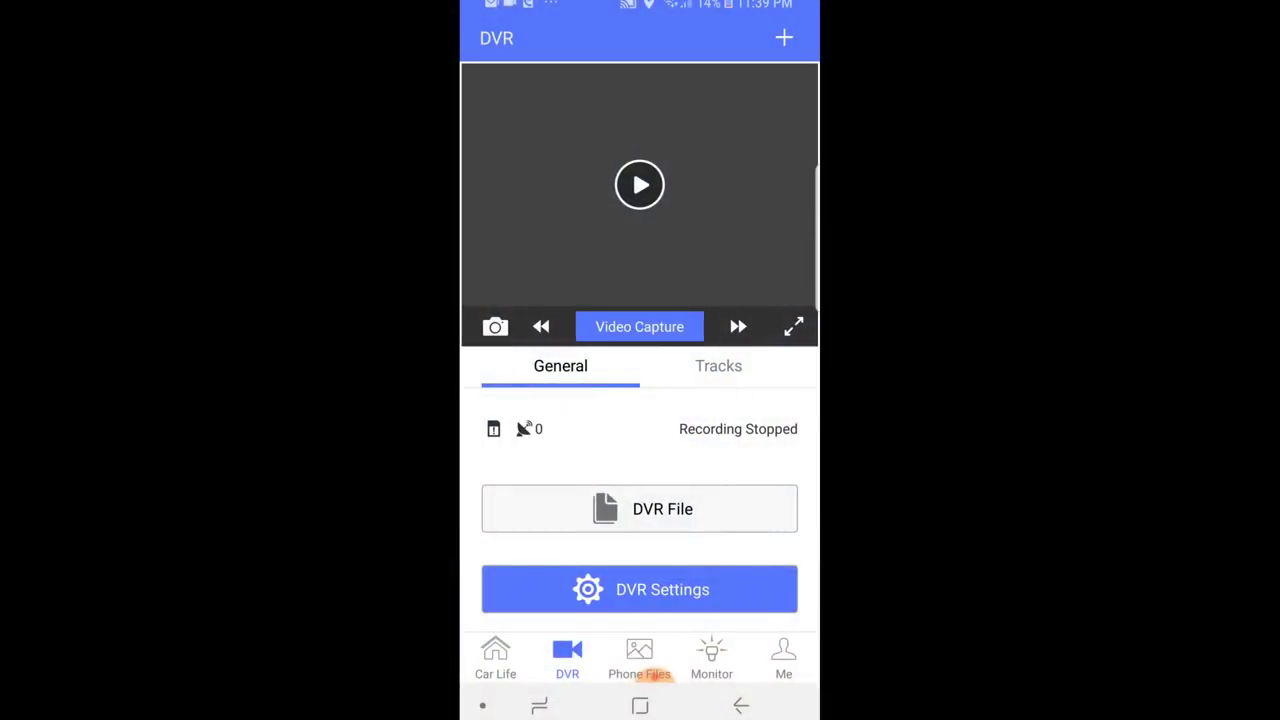
# Open the DVR Settings in CarAssist and review the general, sleep and collision, and recording options.
pyautogui.click(640, 589)
pyautogui.scroll(-2, 640, 400)
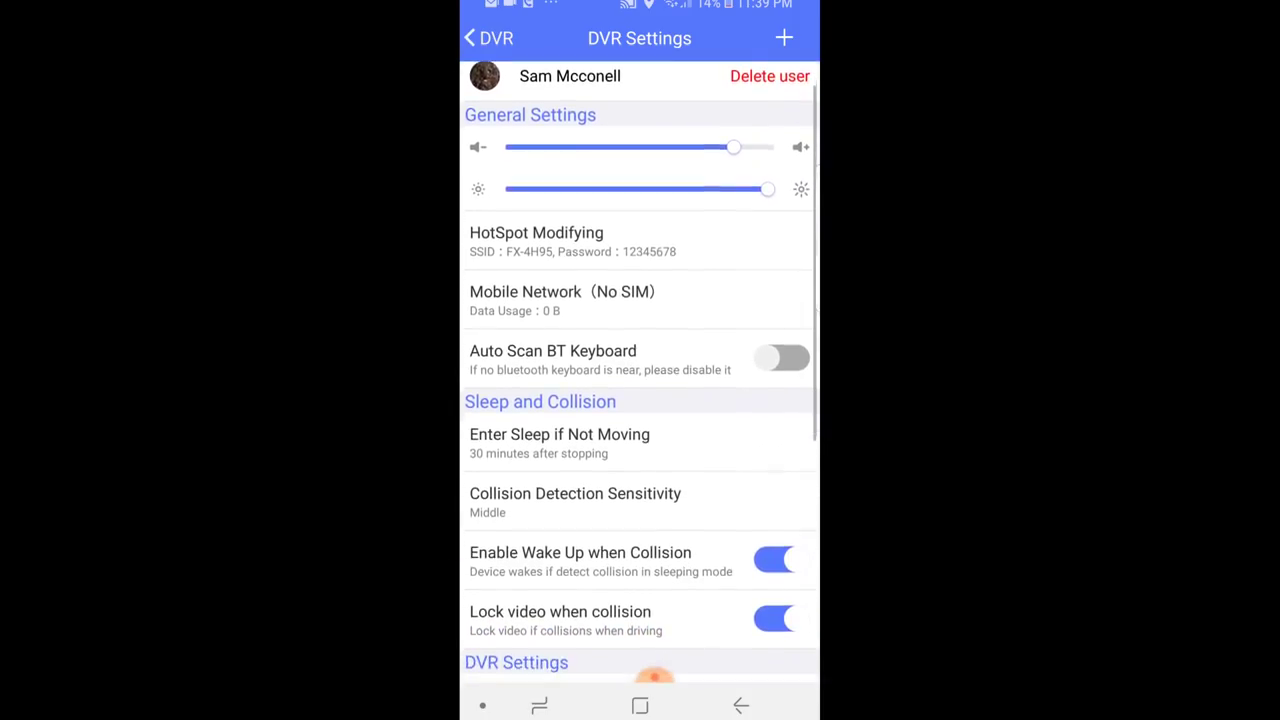
pyautogui.scroll(-3, 640, 400)
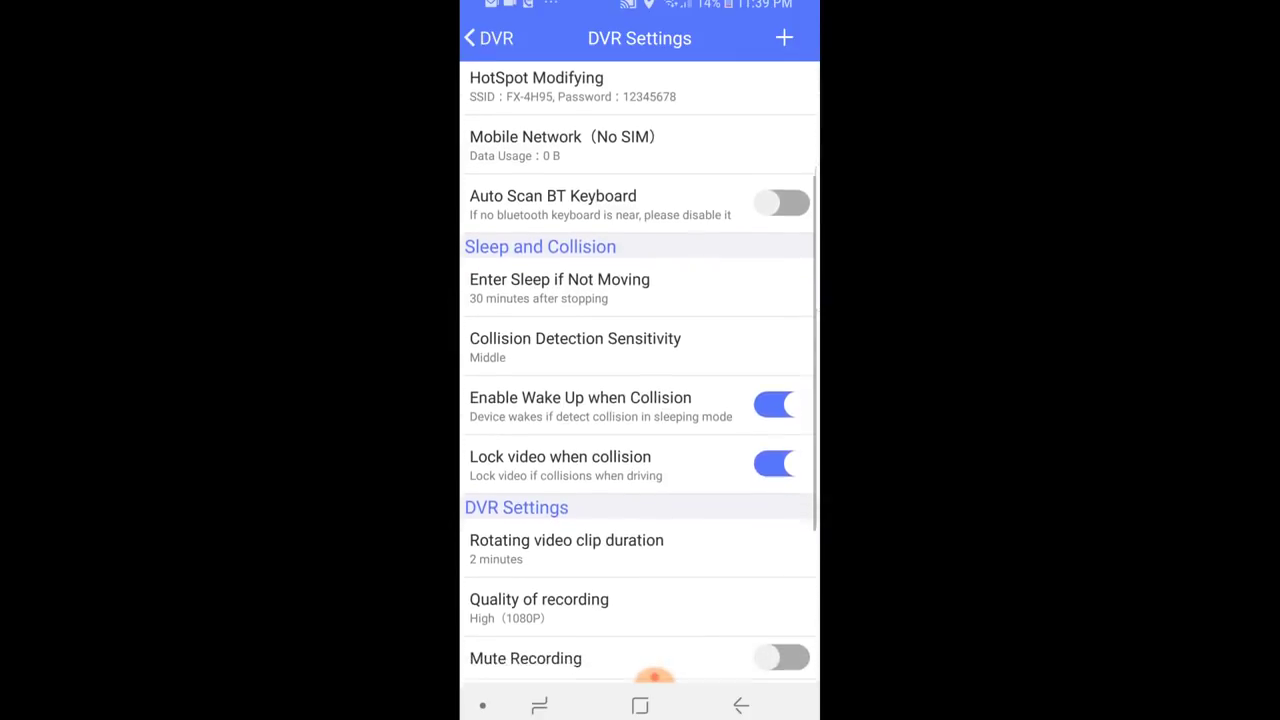
pyautogui.scroll(-4, 640, 400)
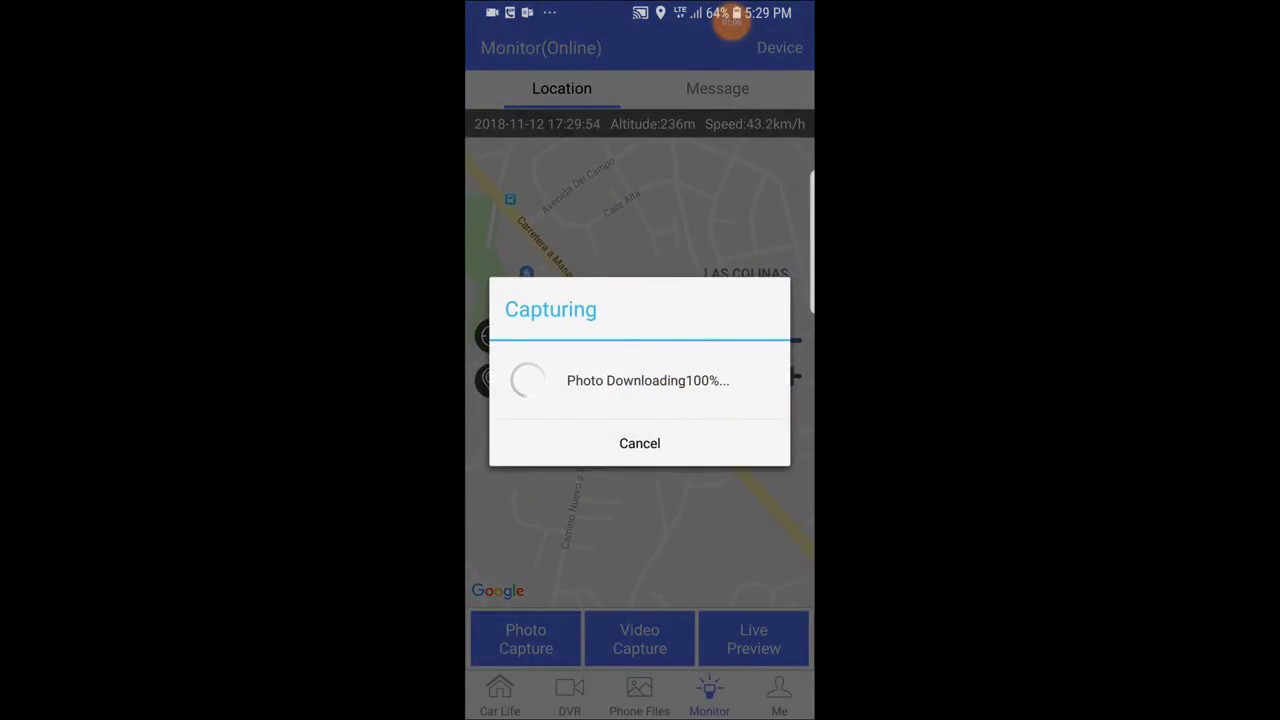
# Move from the monitor's photo capture to Live Preview and talk through the dash cam.
pyautogui.scroll(-3, 640, 400)
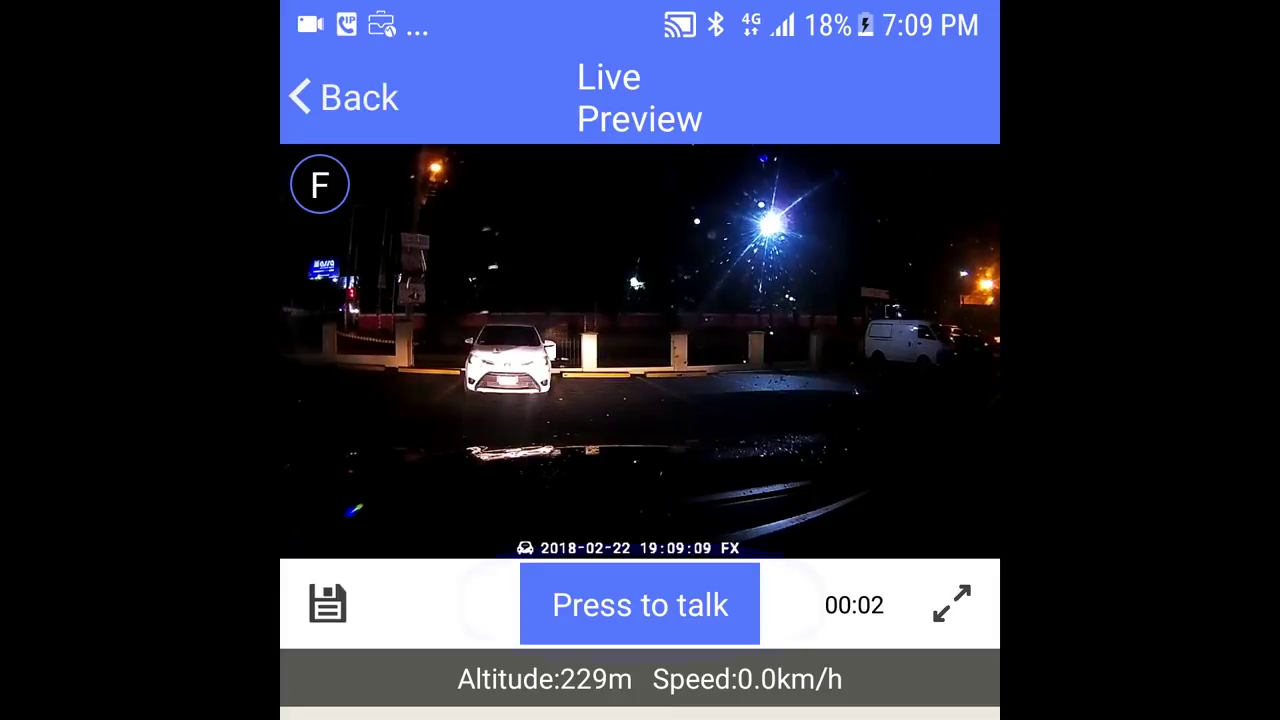
pyautogui.click(640, 605)
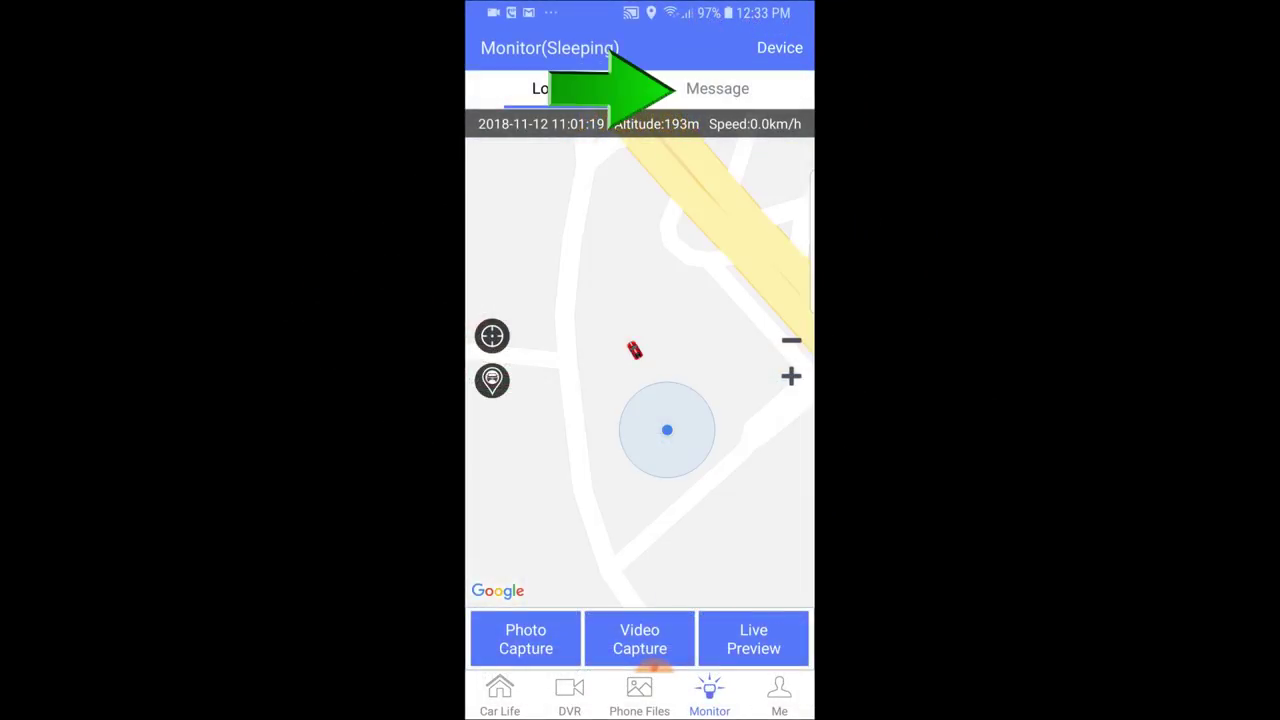
# Open the monitor's message list and look through the car shaking, starting and photo notifications.
pyautogui.click(717, 88)
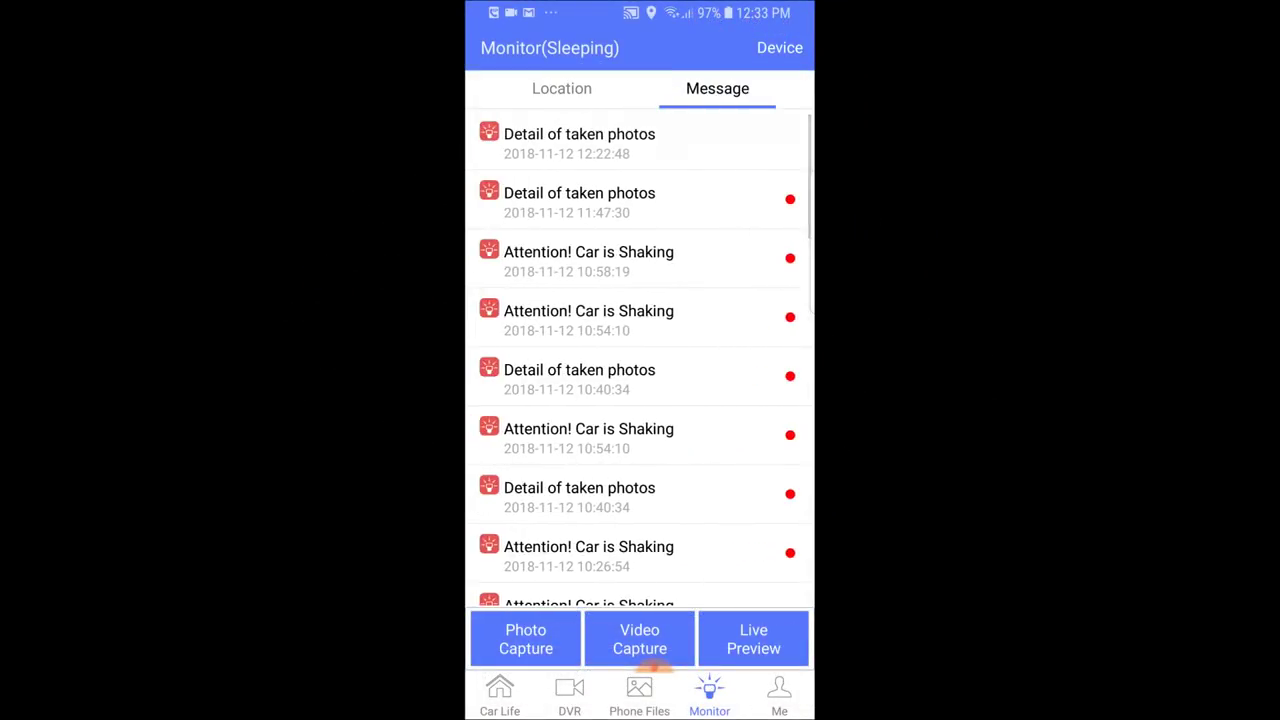
pyautogui.scroll(-2, 640, 360)
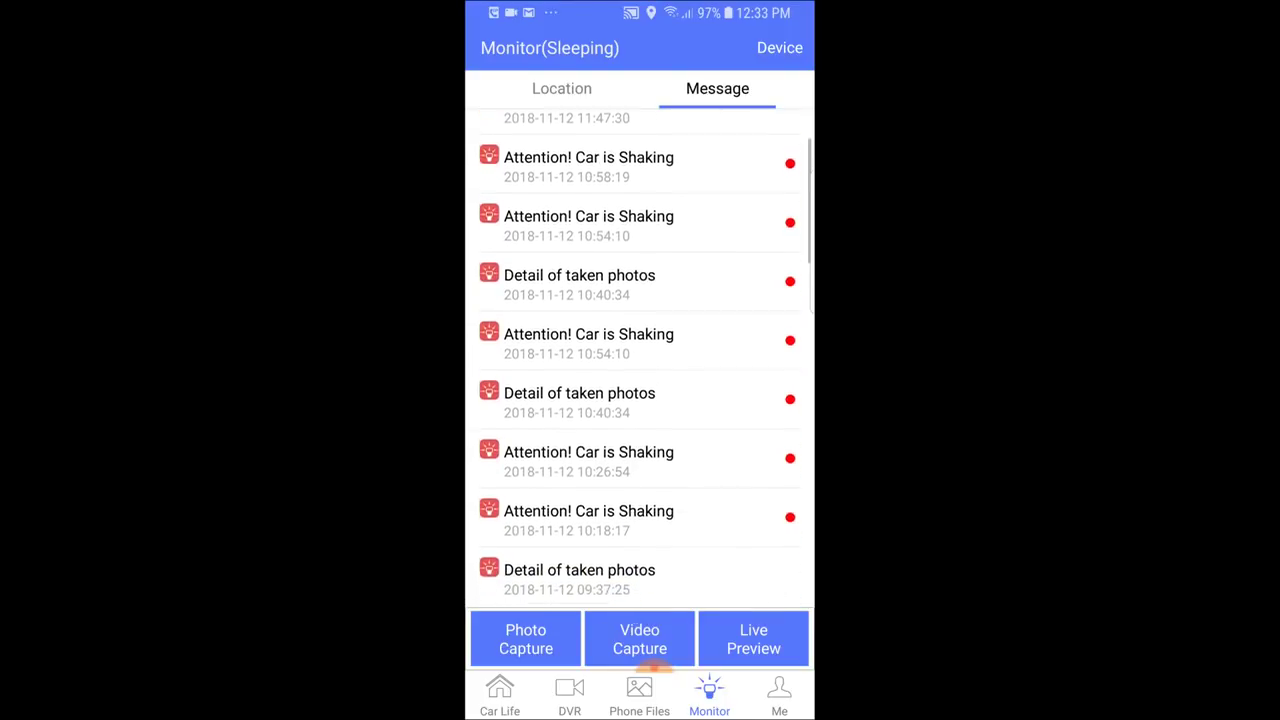
pyautogui.scroll(-3, 640, 360)
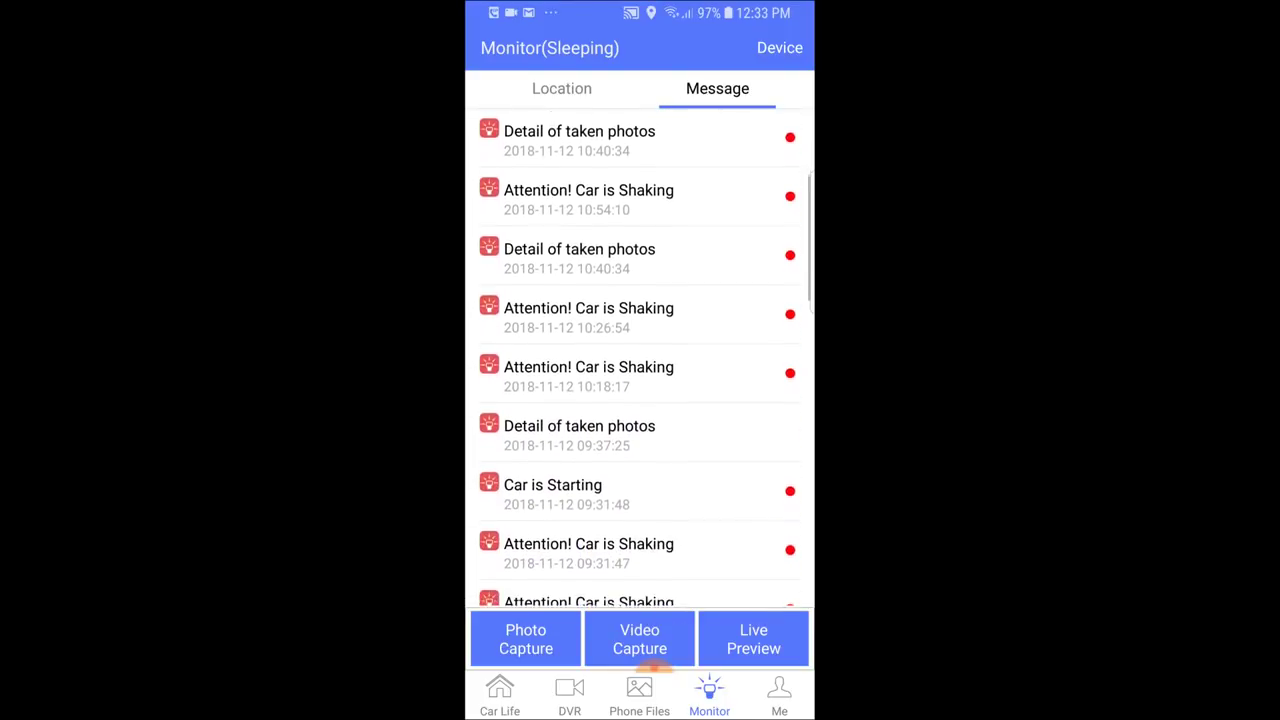
pyautogui.scroll(-3, 640, 360)
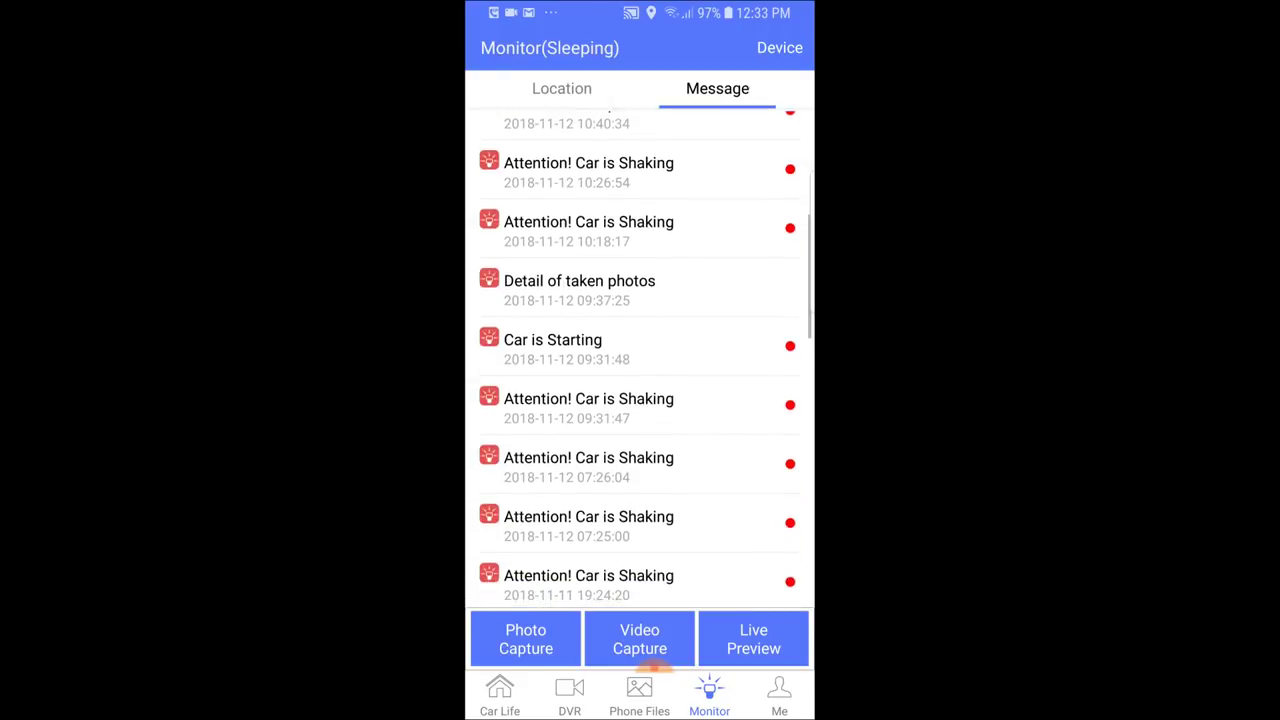
pyautogui.scroll(-1, 640, 360)
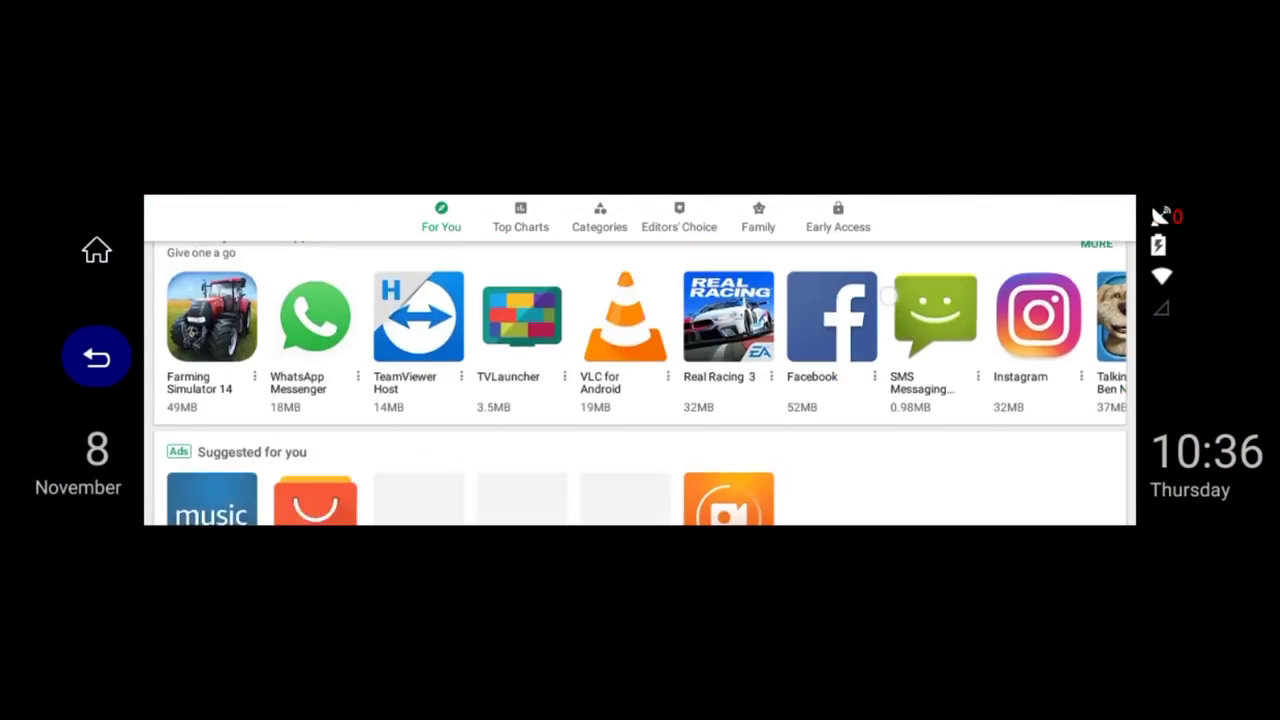
# Look through the recommended apps and games in Google Play on the dash cam.
pyautogui.scroll(-6, 887, 296)
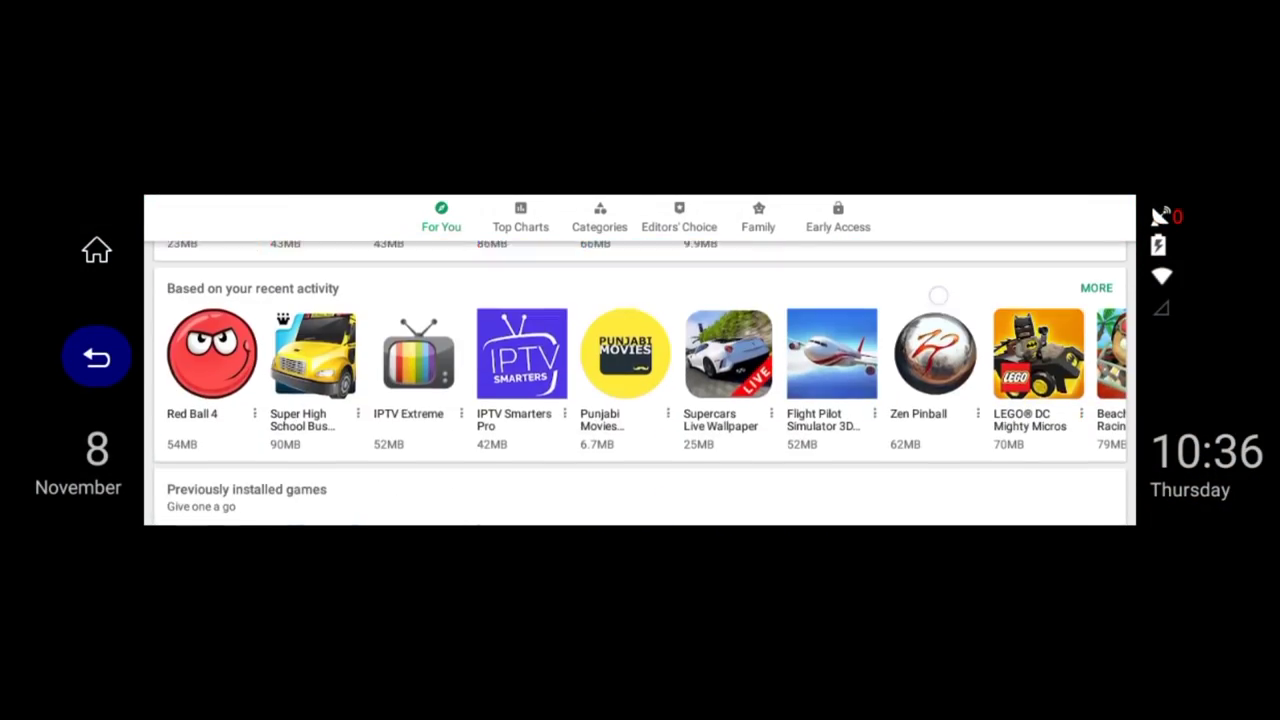
pyautogui.scroll(-6, 640, 400)
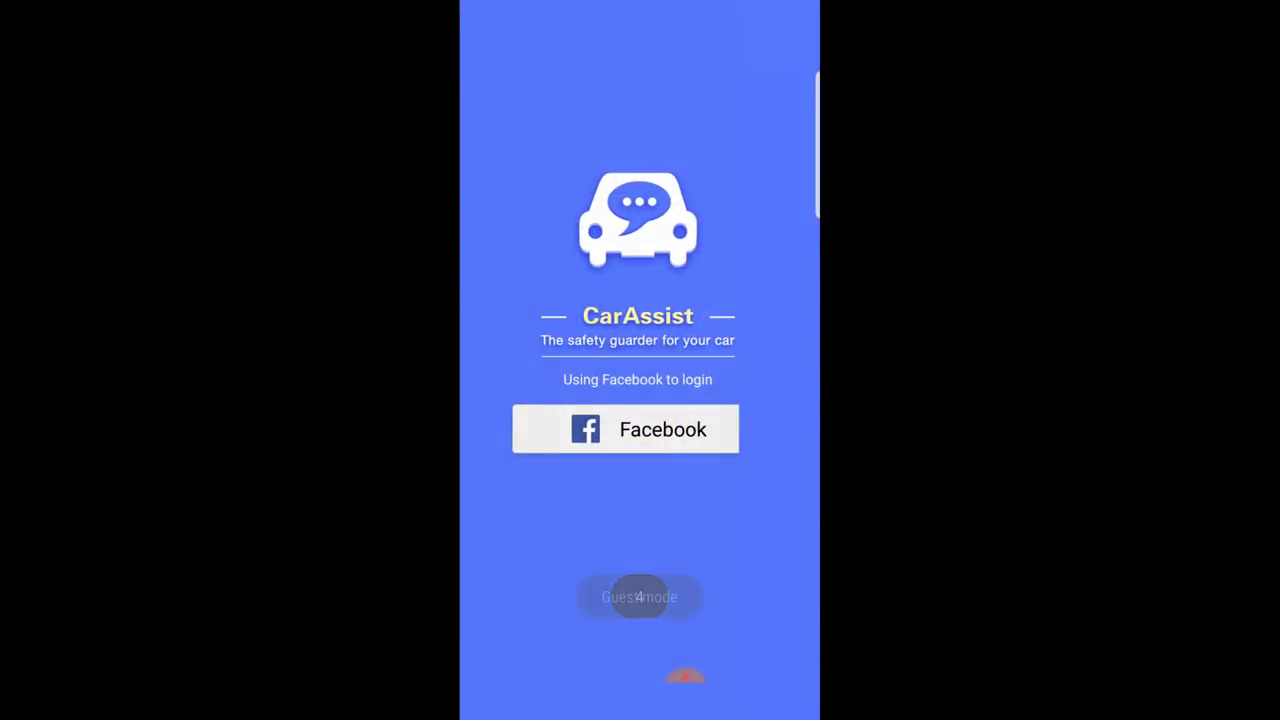
# Switch to CarAssist on the phone and enter it in guest mode.
pyautogui.click(639, 596)
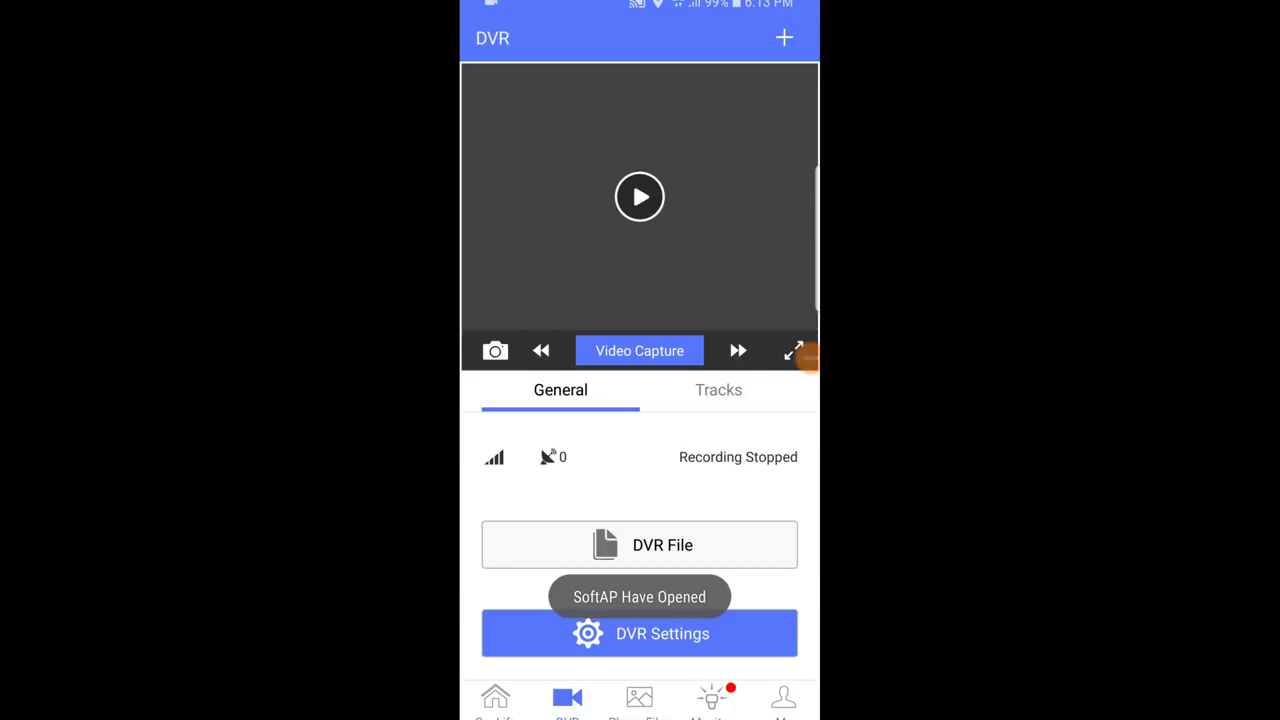